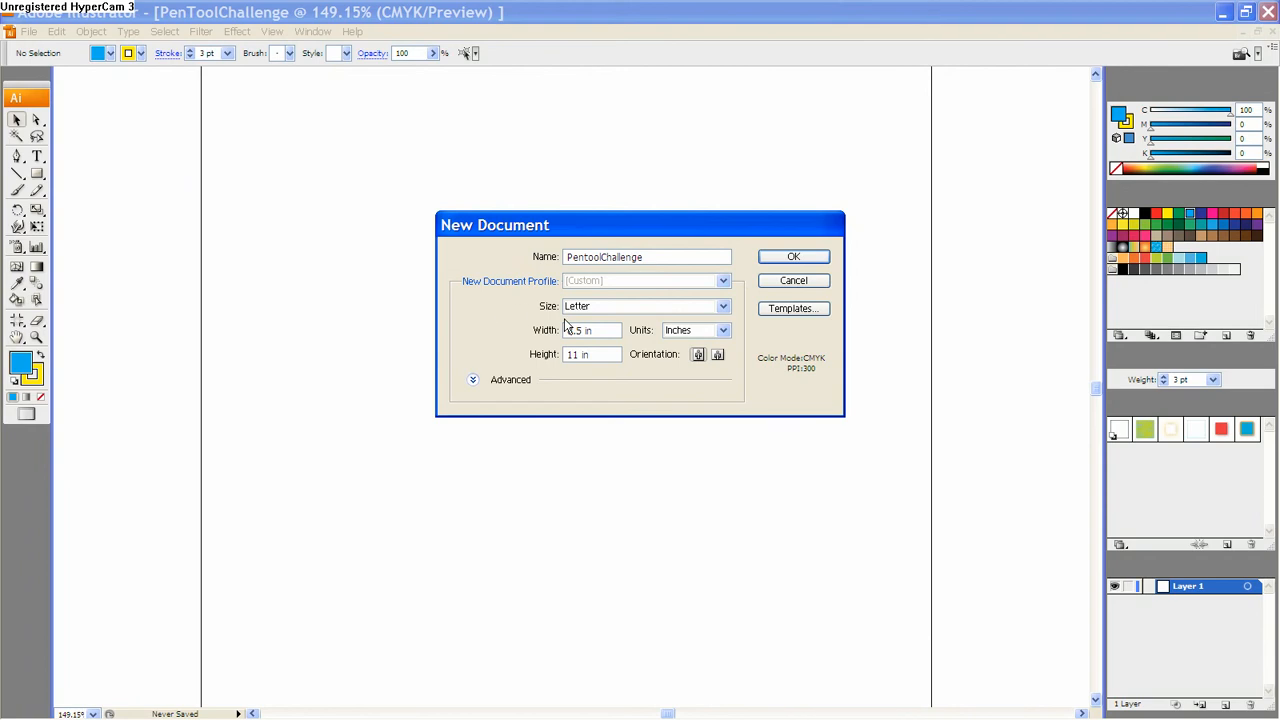
click(796, 281)
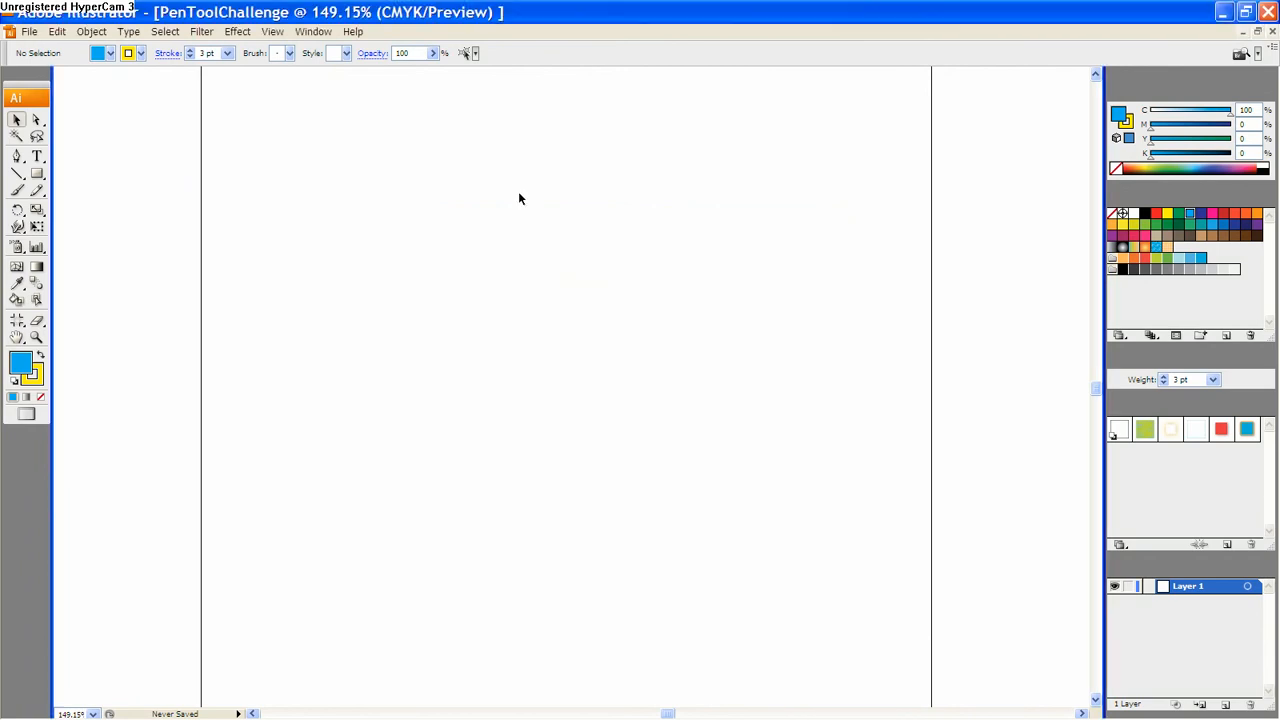
click(30, 31)
click(87, 179)
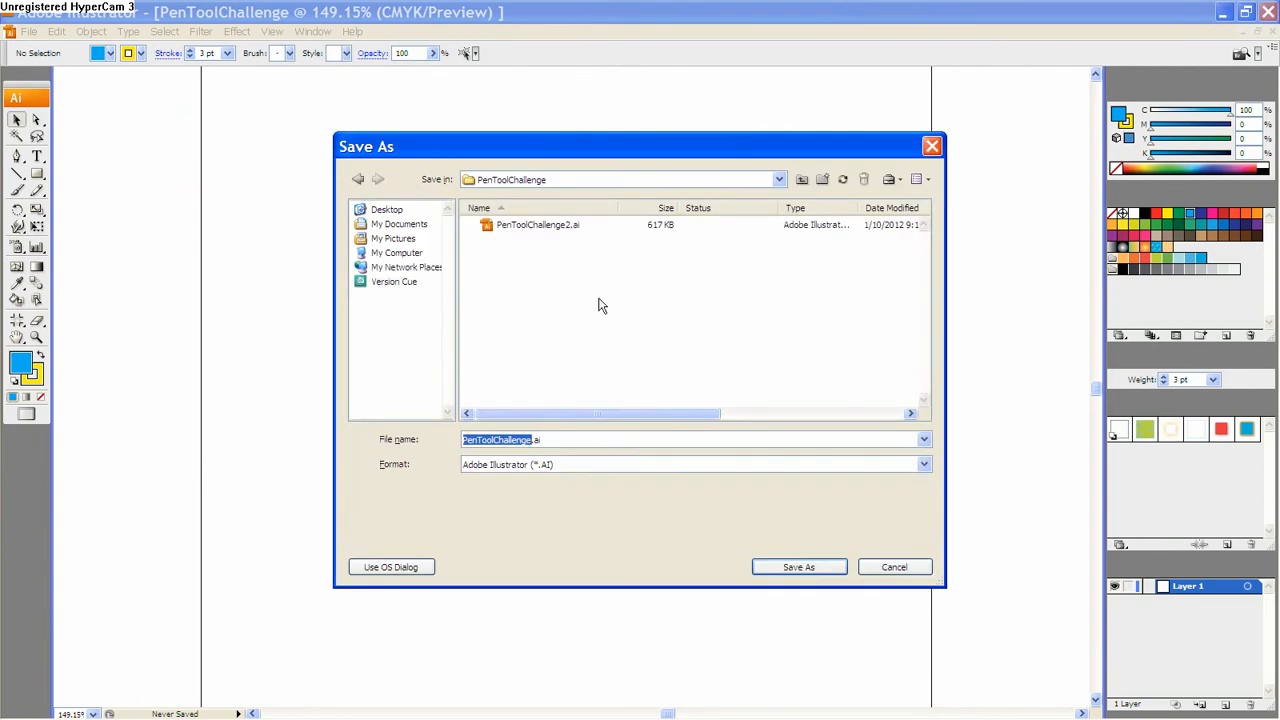
click(722, 180)
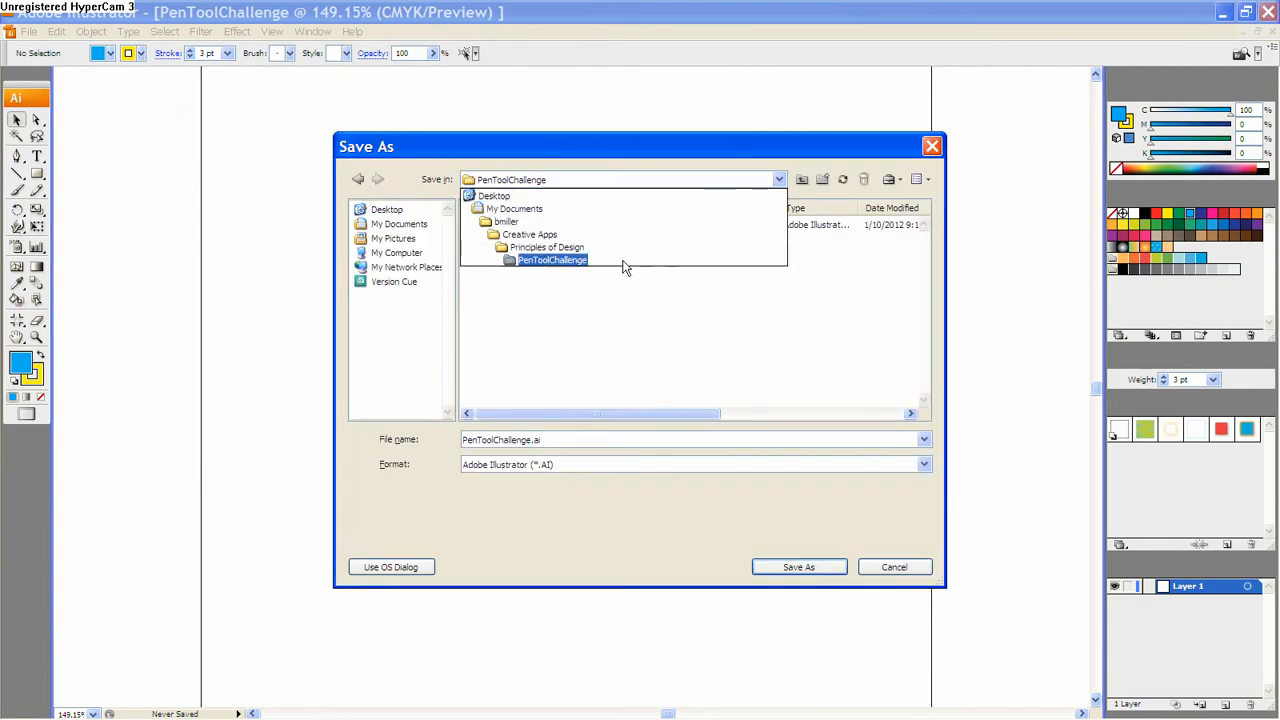
click(551, 261)
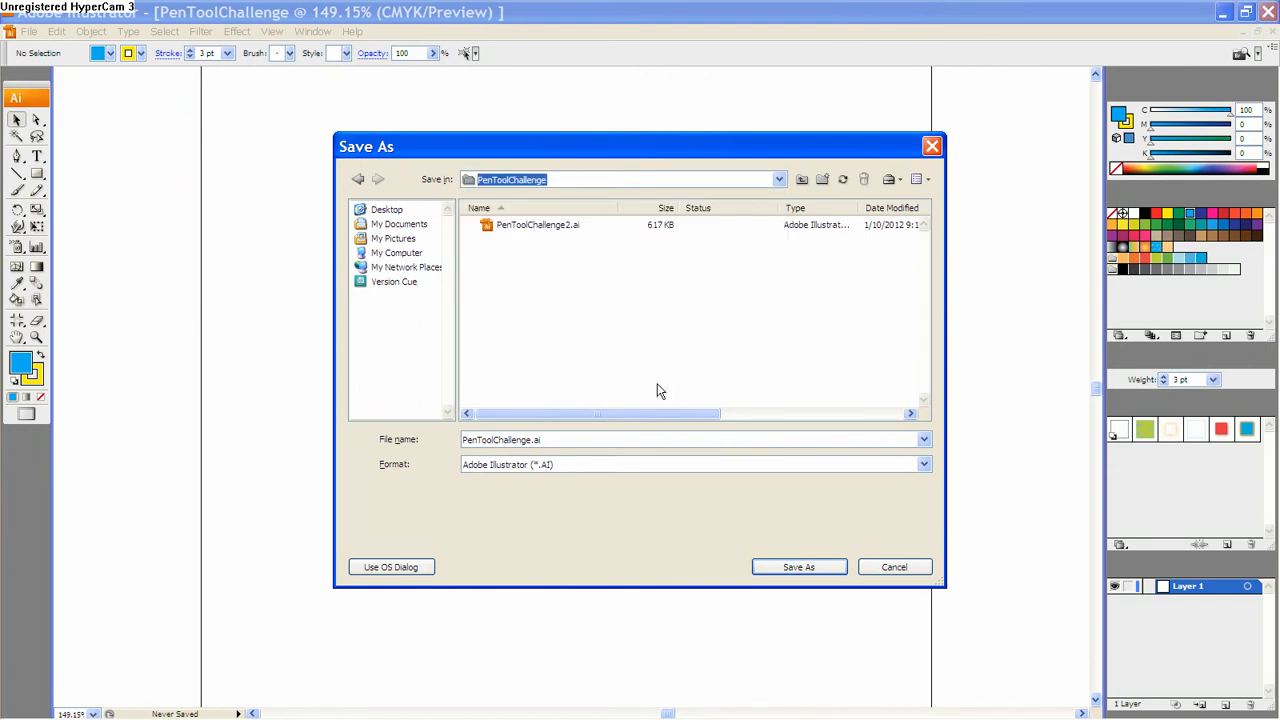
click(881, 569)
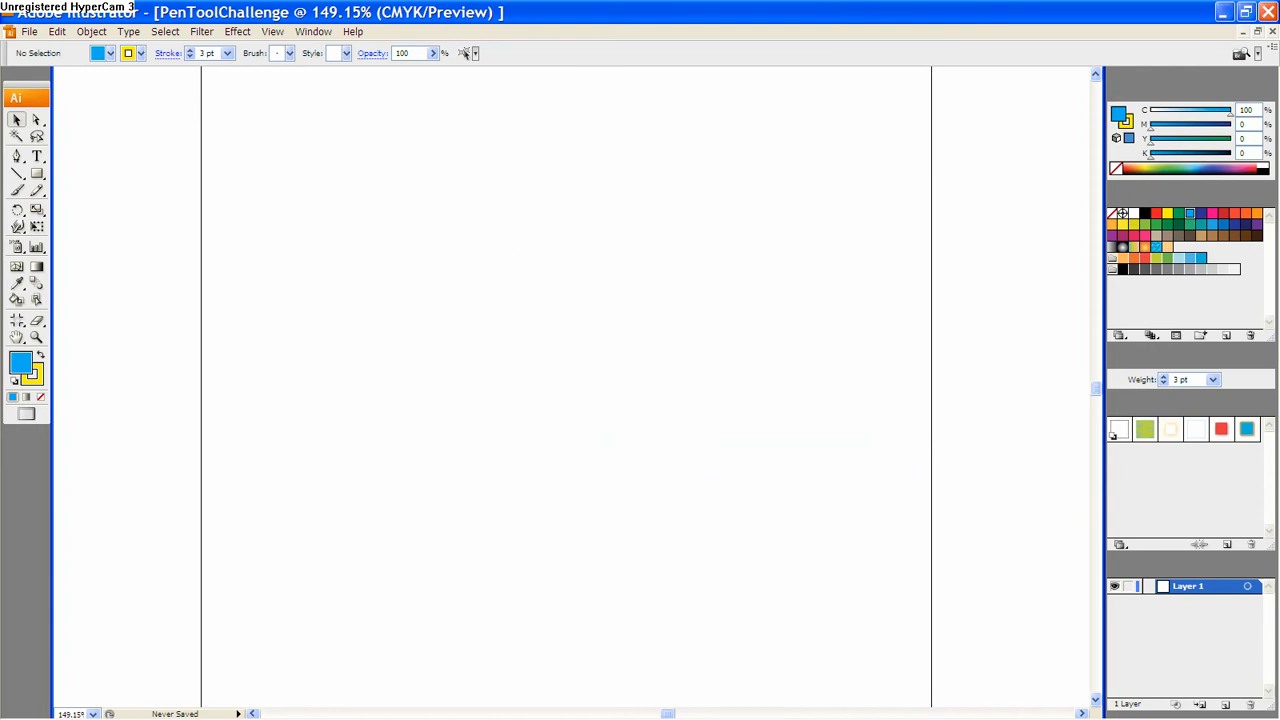
key(alt+Tab)
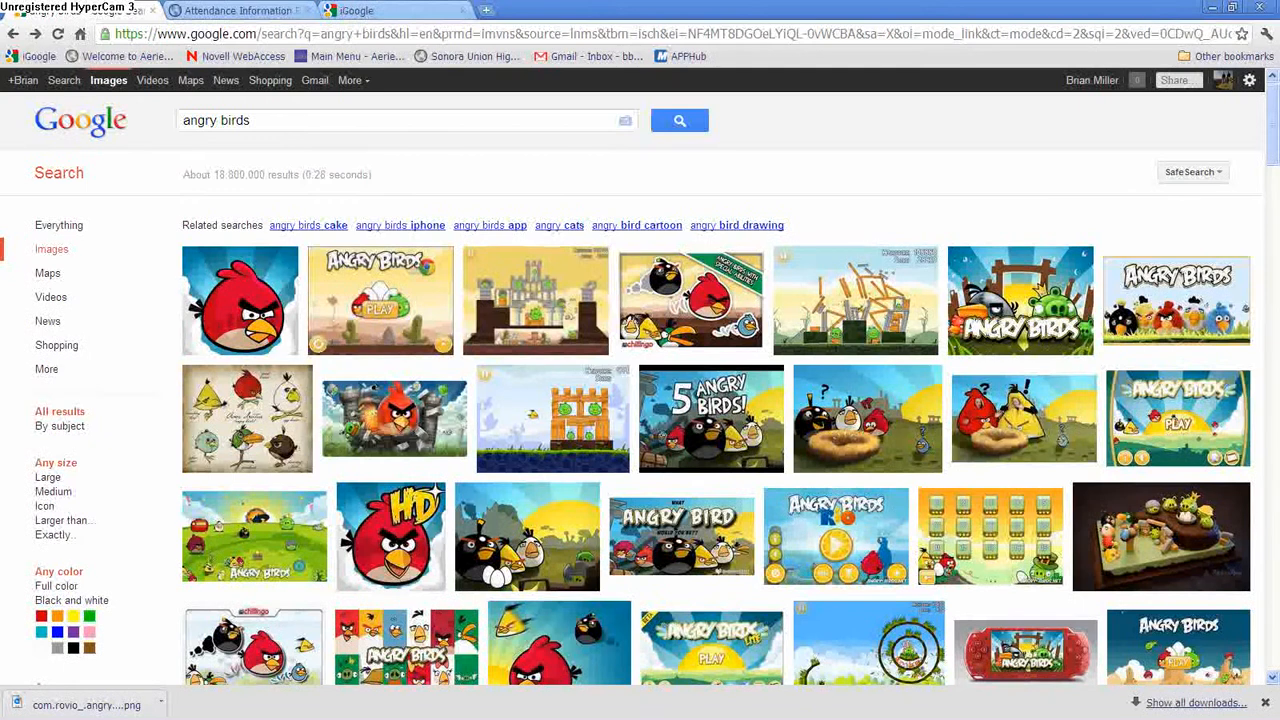
click(230, 310)
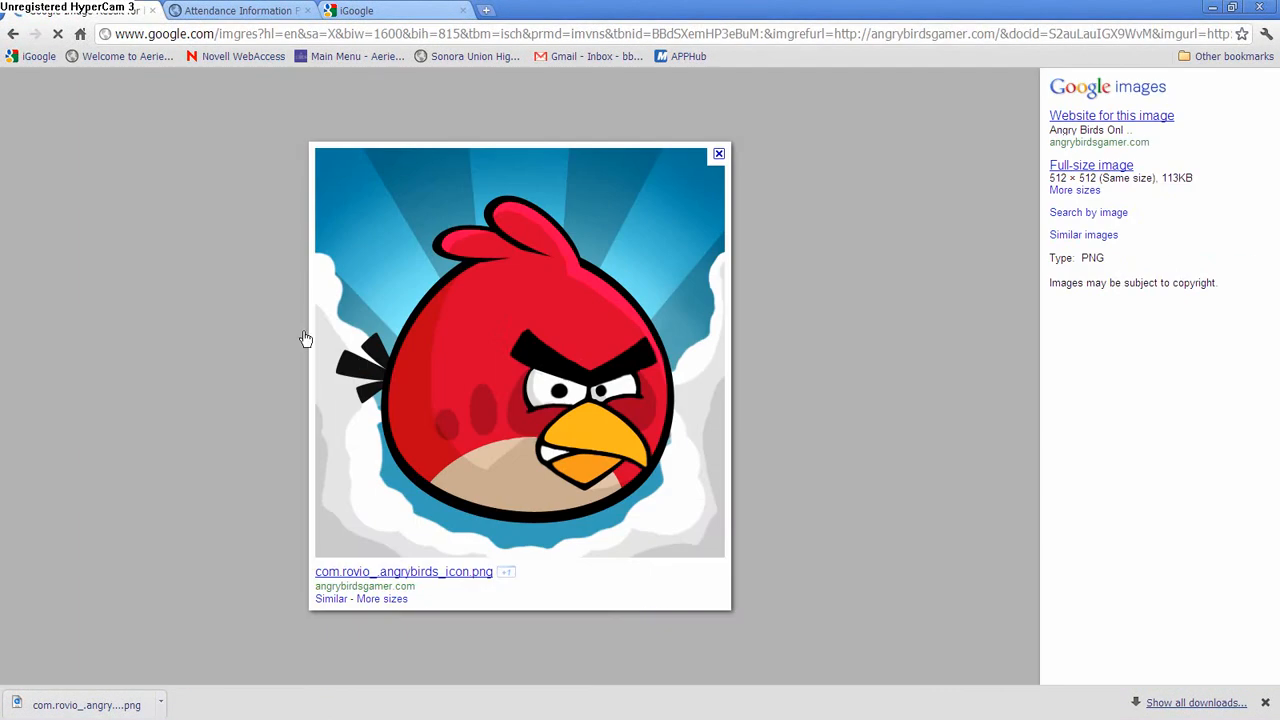
right_click(449, 363)
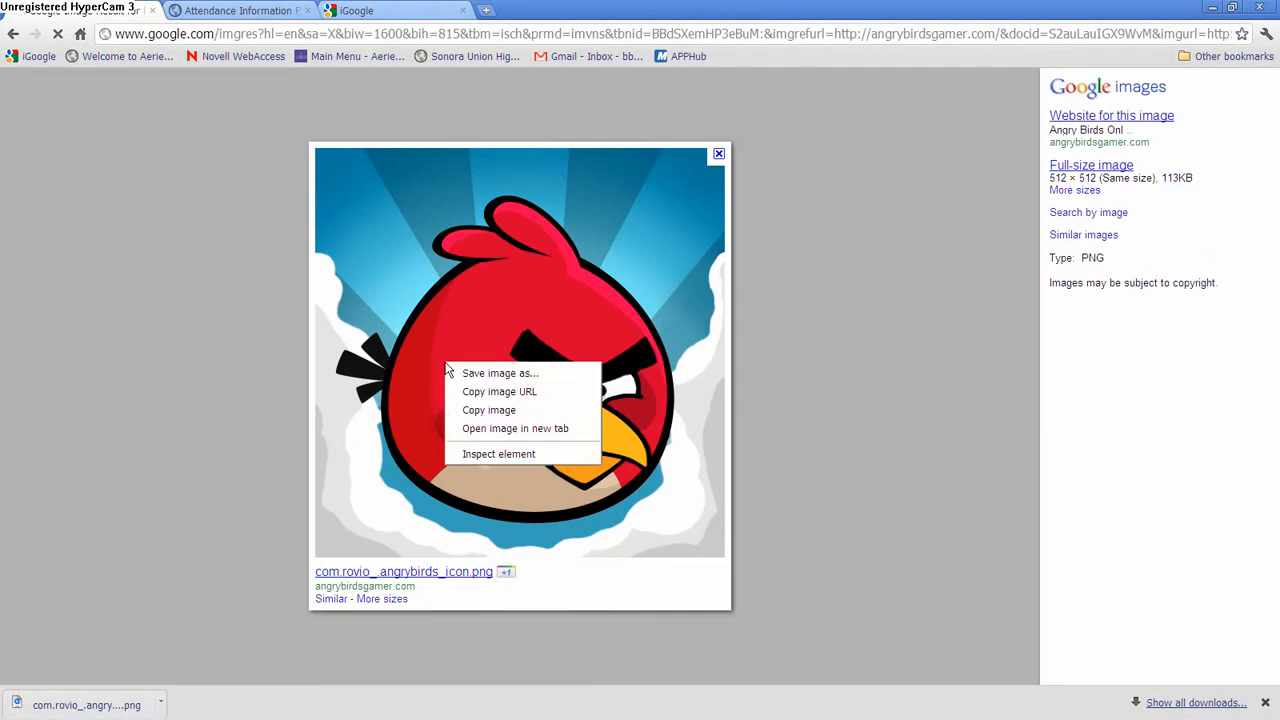
click(500, 375)
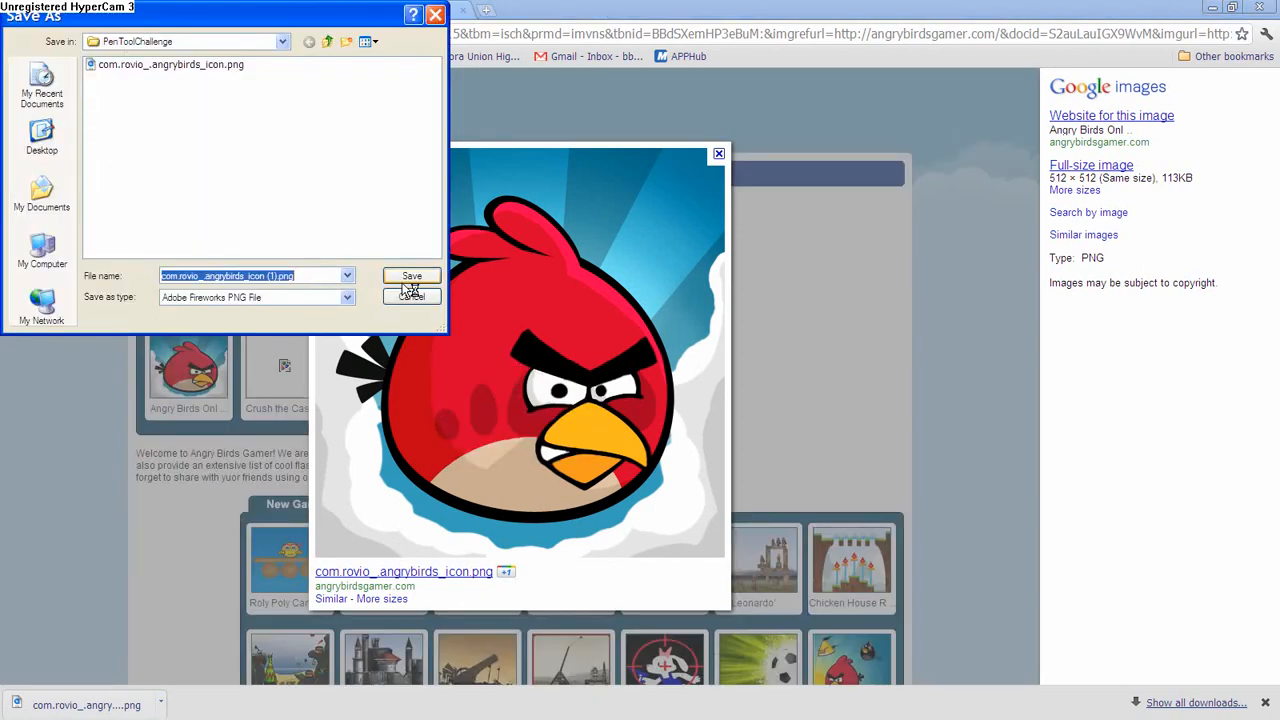
click(413, 300)
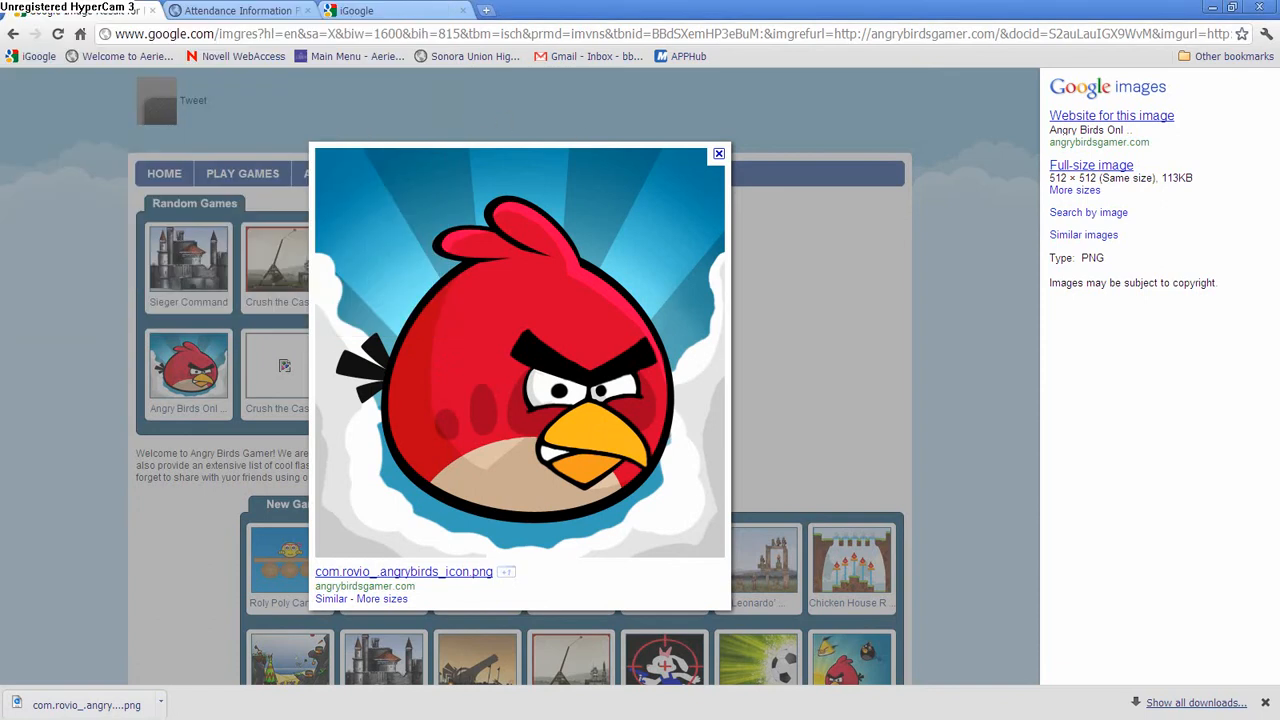
key(alt+Tab)
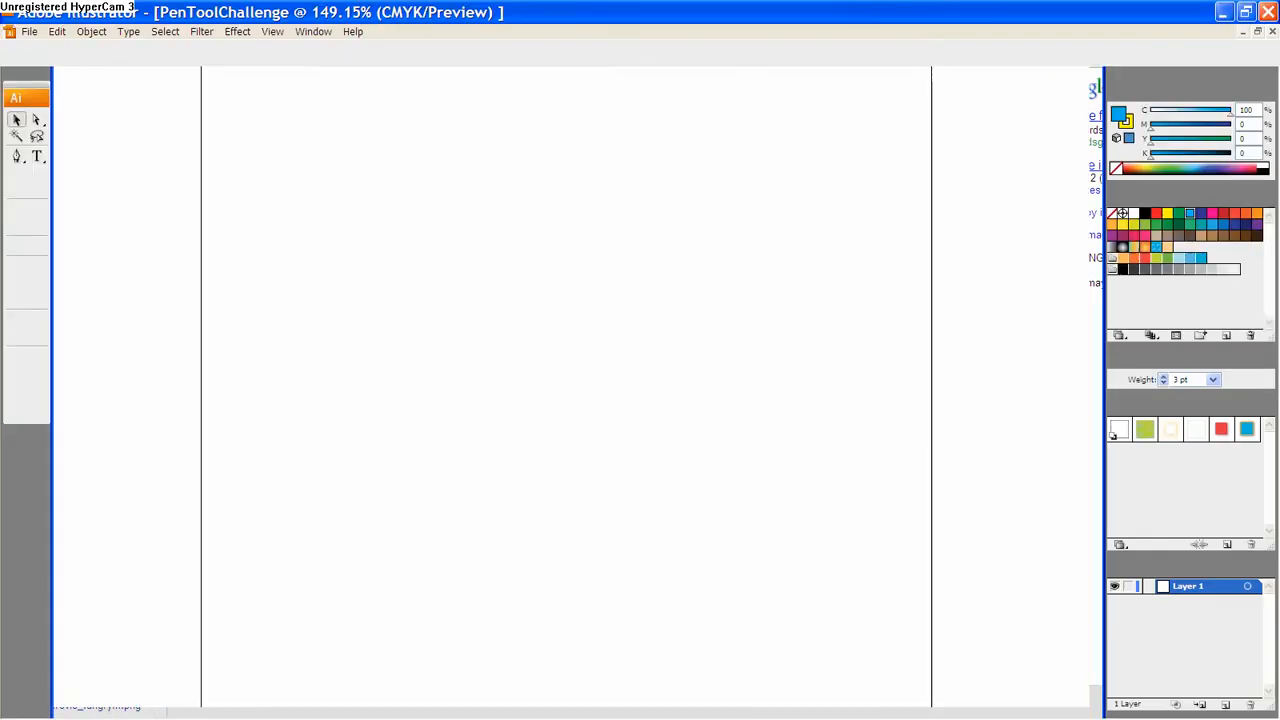
- Place com.rovio_.angrybirds_icon.png from the PenToolChallenge folder into the document as a linked image
click(31, 34)
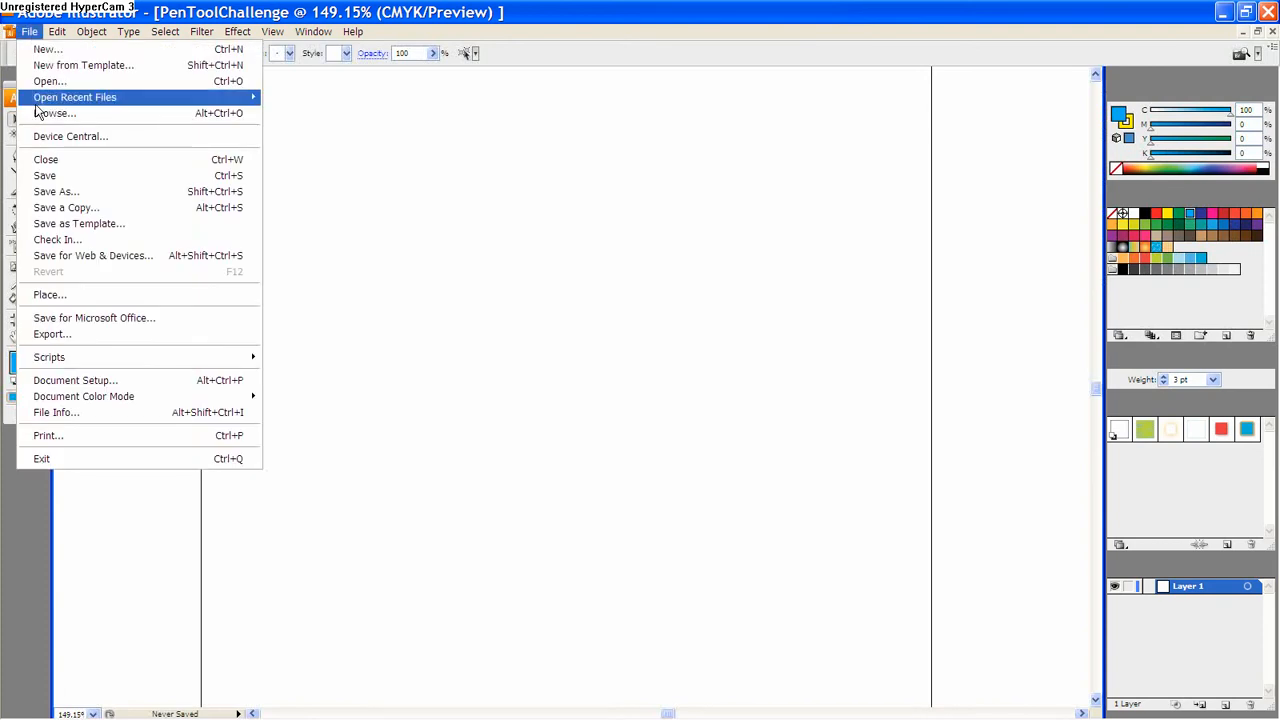
click(88, 298)
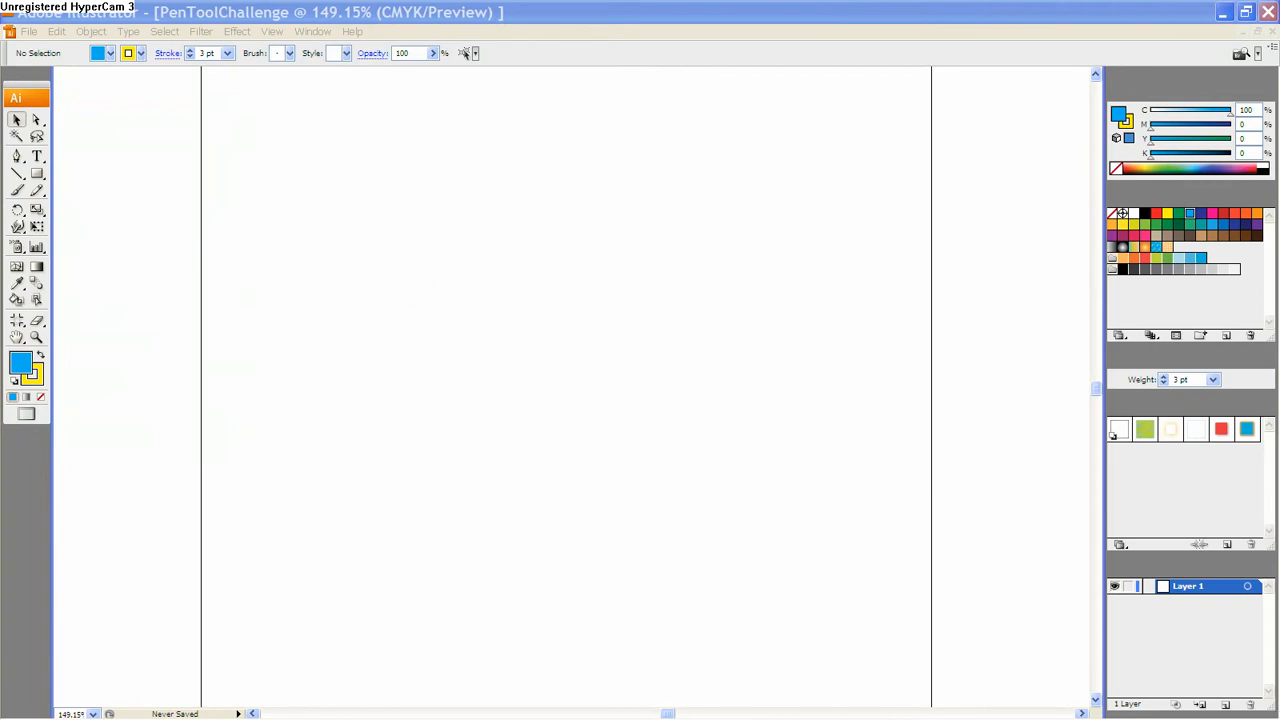
key(alt+Tab)
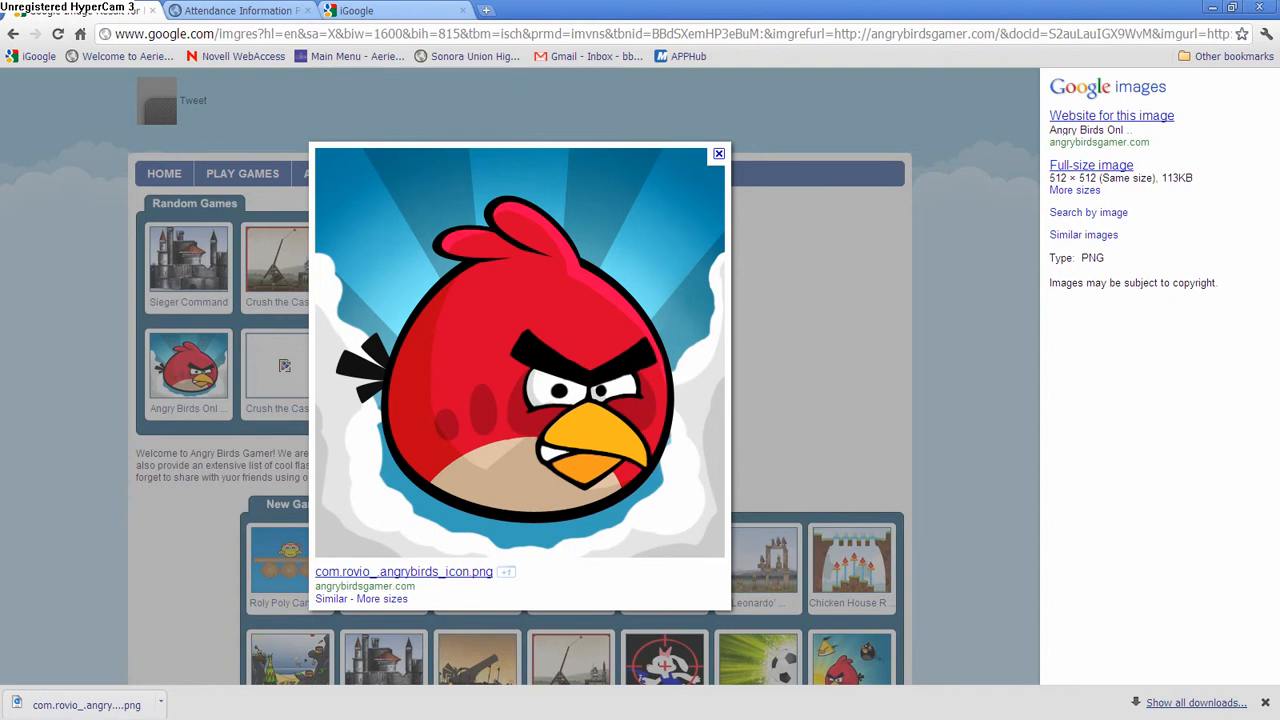
key(alt+Tab)
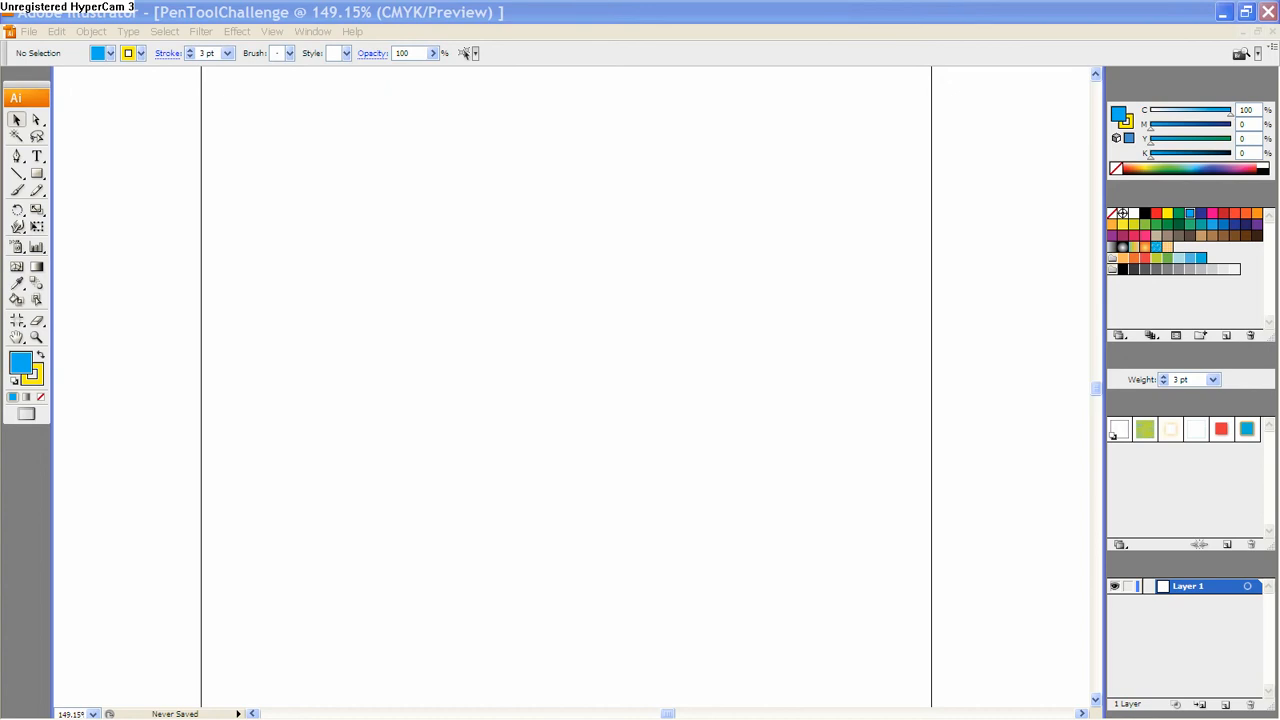
key(shift+ctrl+p)
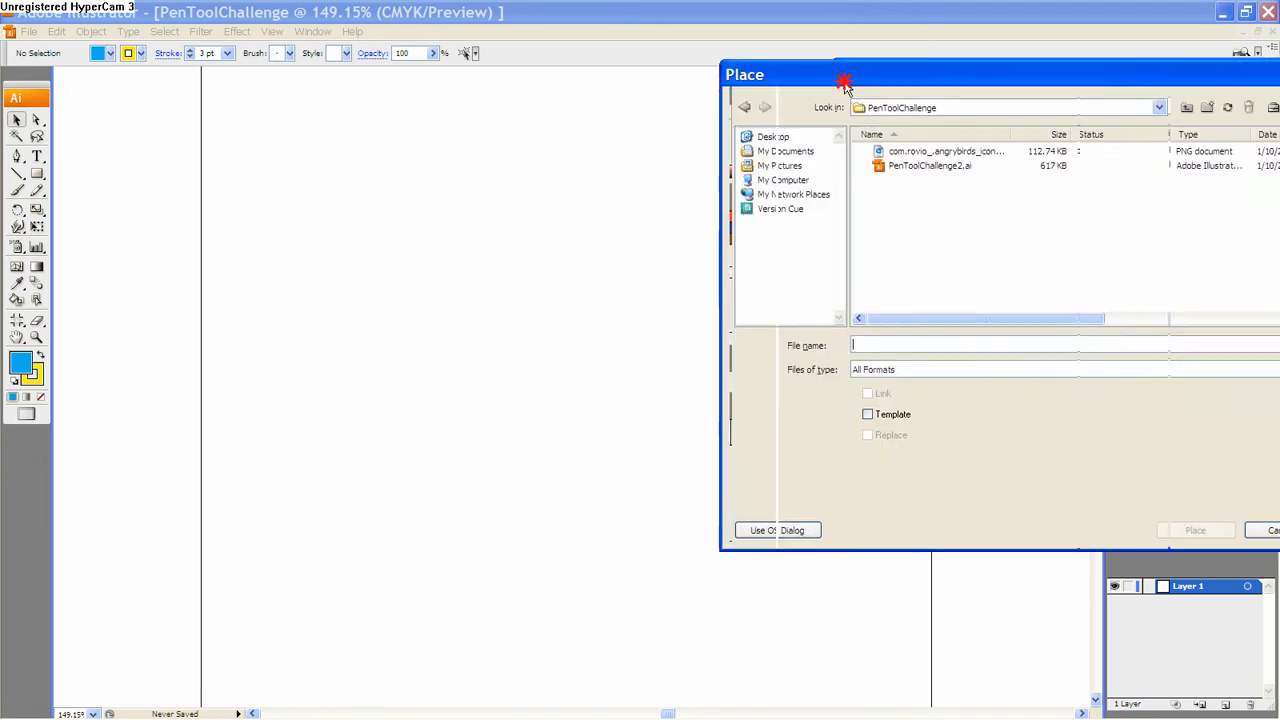
drag(843, 80, 509, 154)
click(528, 228)
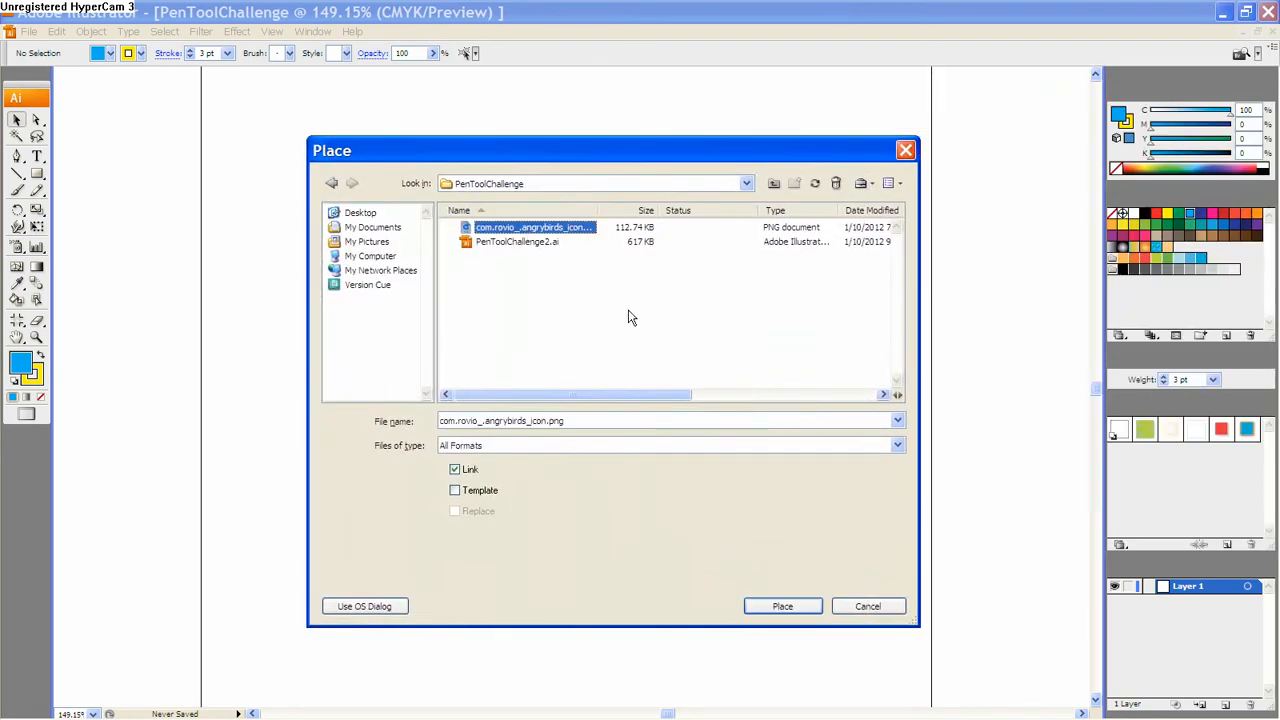
click(788, 607)
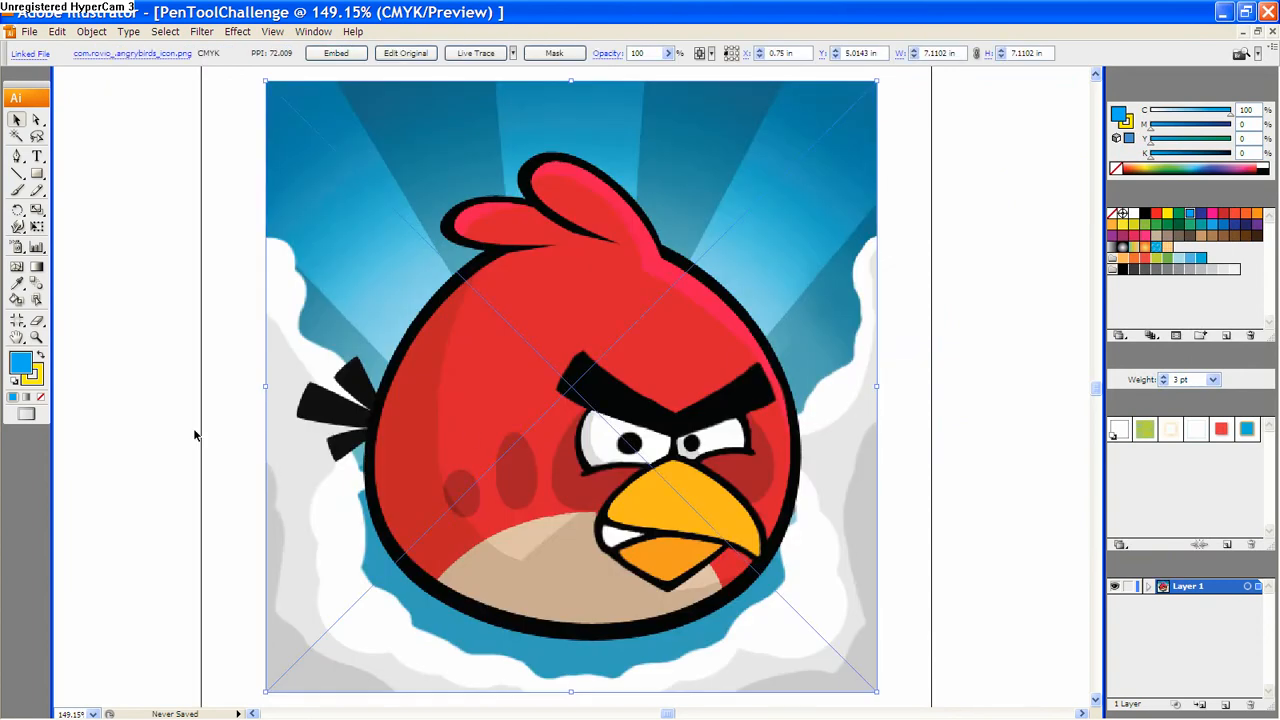
- Fit the page in the window and enlarge the placed bird image proportionally to the page width, about 8.43 in, then deselect it
click(18, 338)
double_click(18, 338)
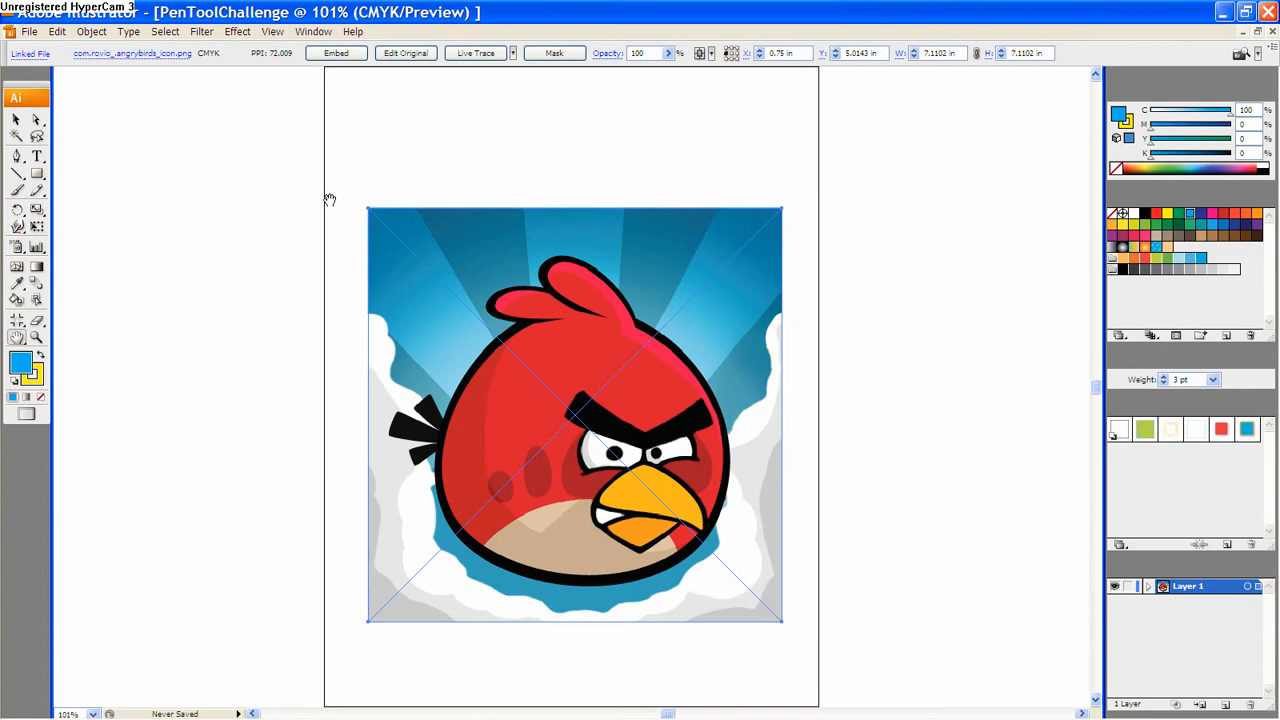
click(16, 119)
drag(368, 209, 330, 124)
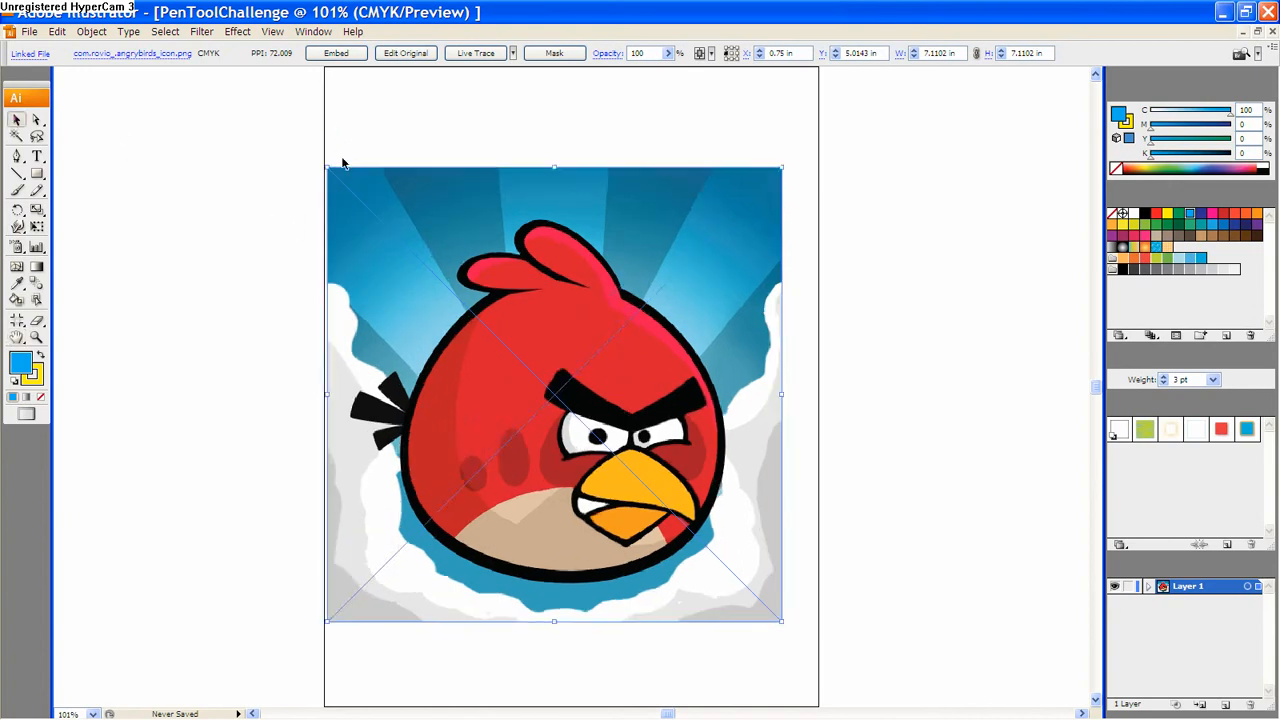
drag(781, 170, 828, 129)
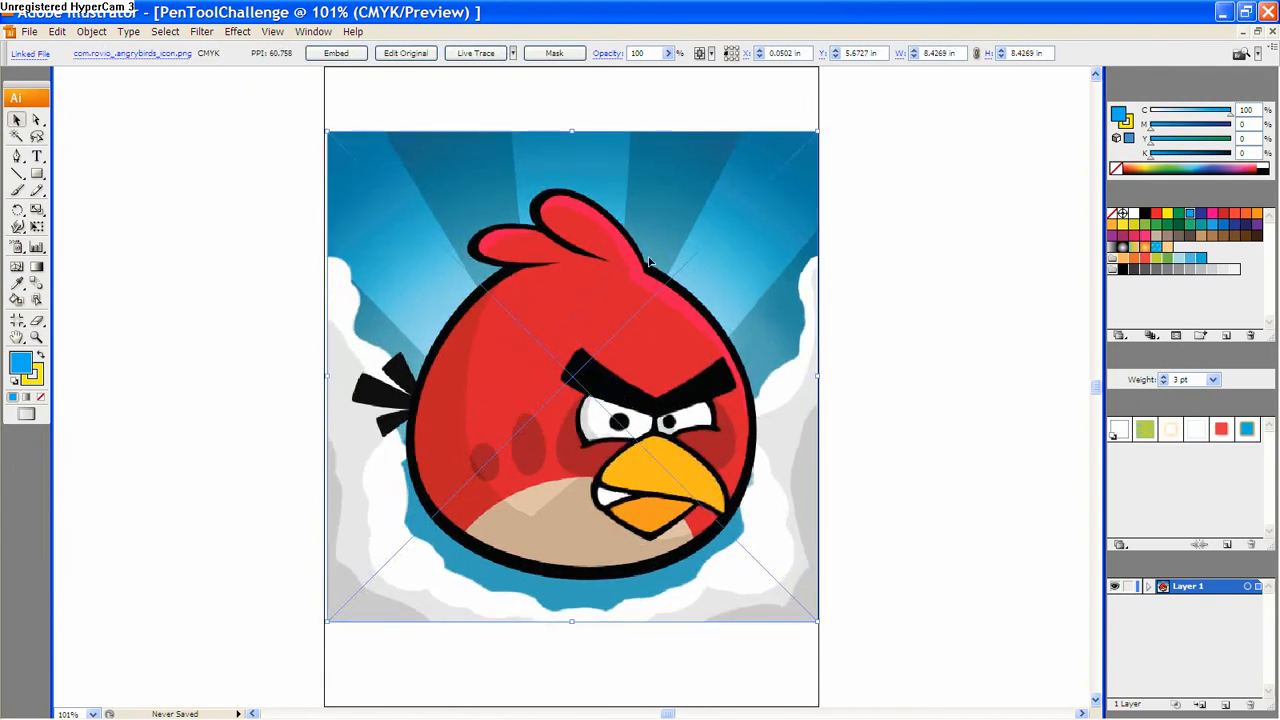
click(126, 323)
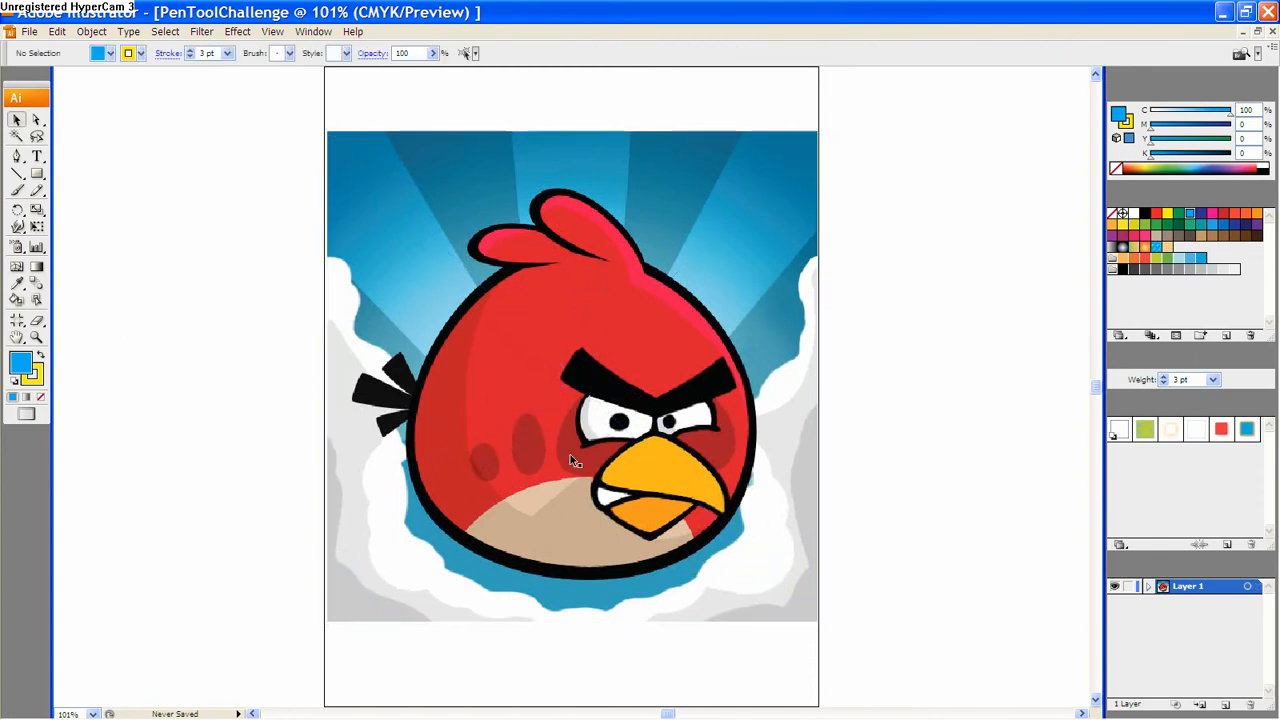
- Lock the bird image's layer and add a new layer named Body above it
click(1130, 586)
click(1226, 704)
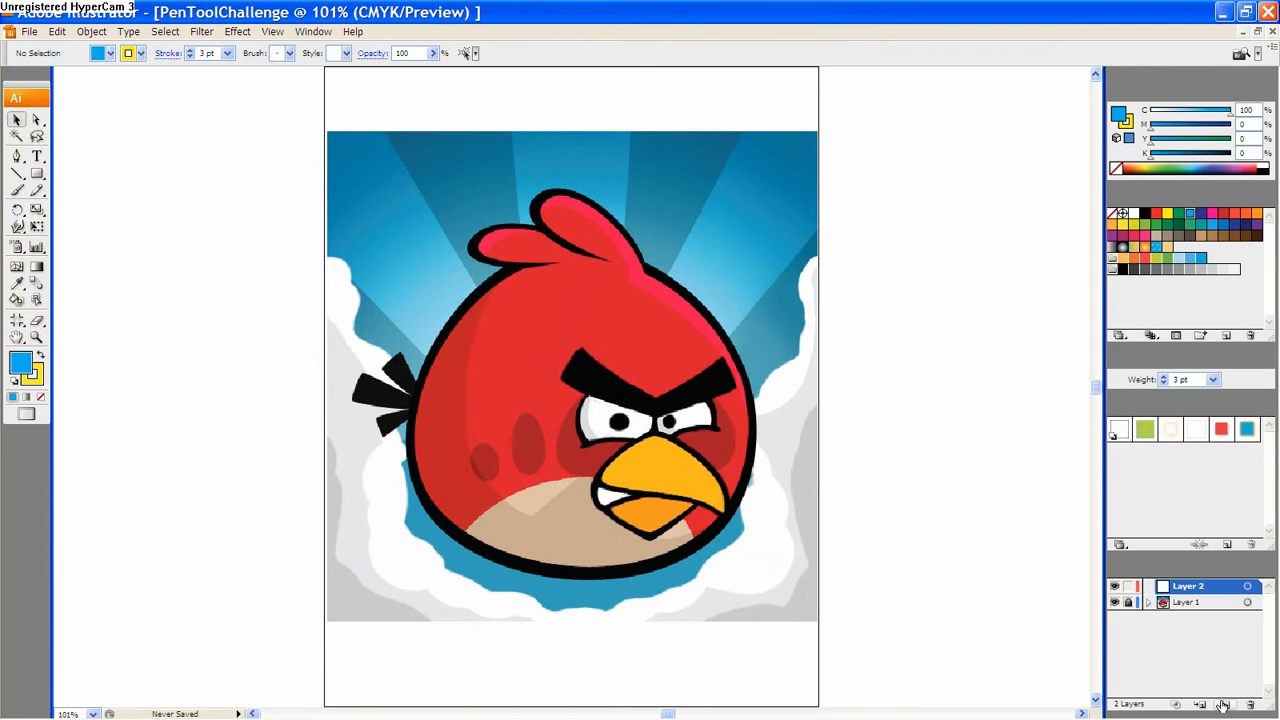
double_click(1190, 588)
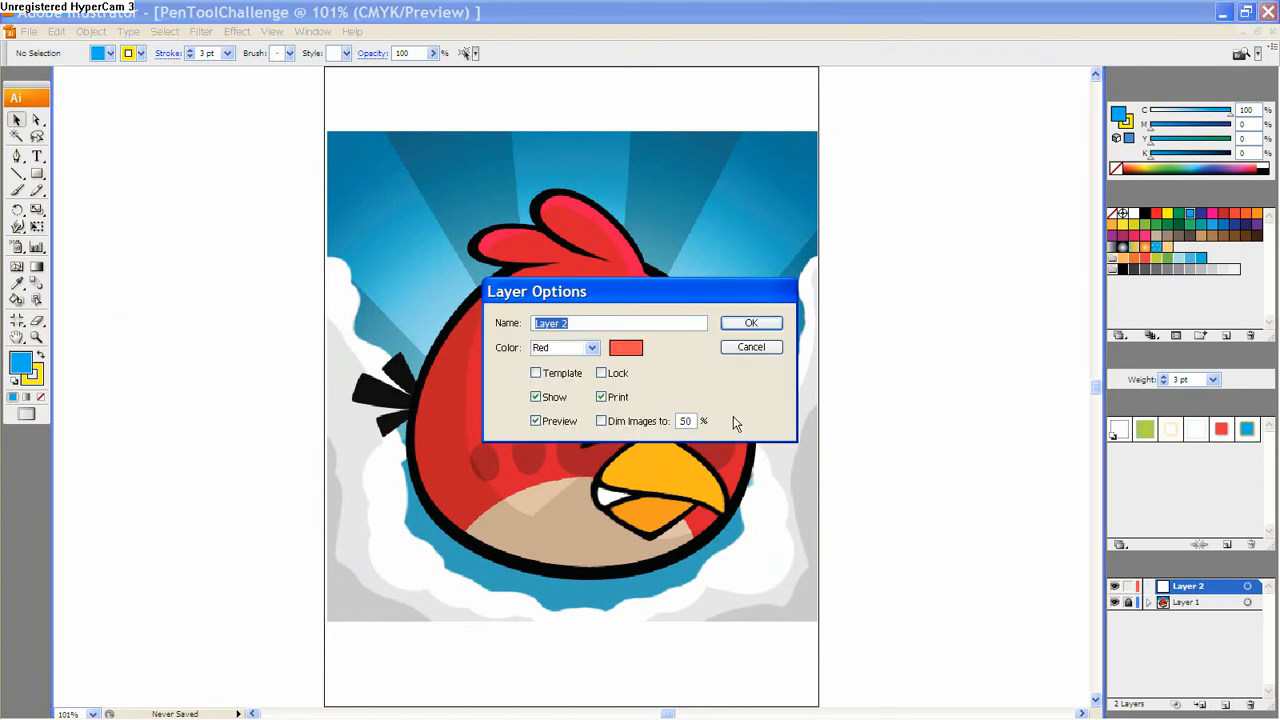
text(Body)
click(766, 323)
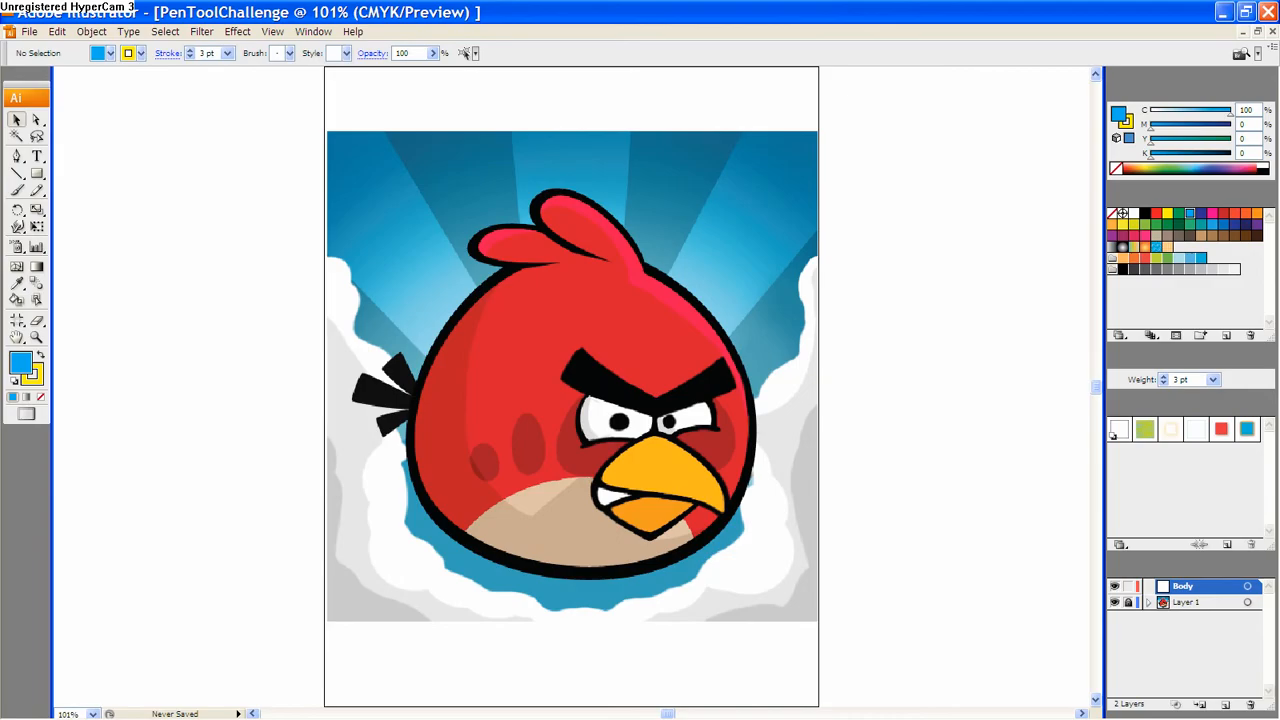
key(alt+Tab)
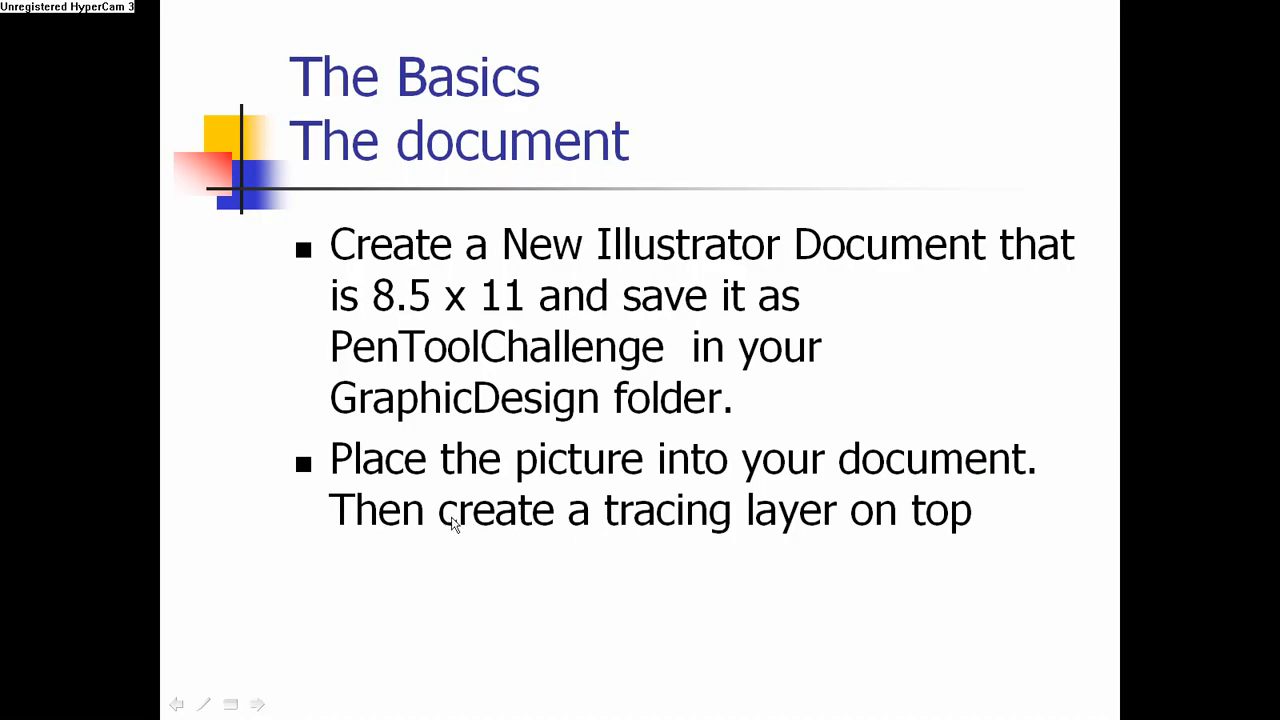
click(773, 568)
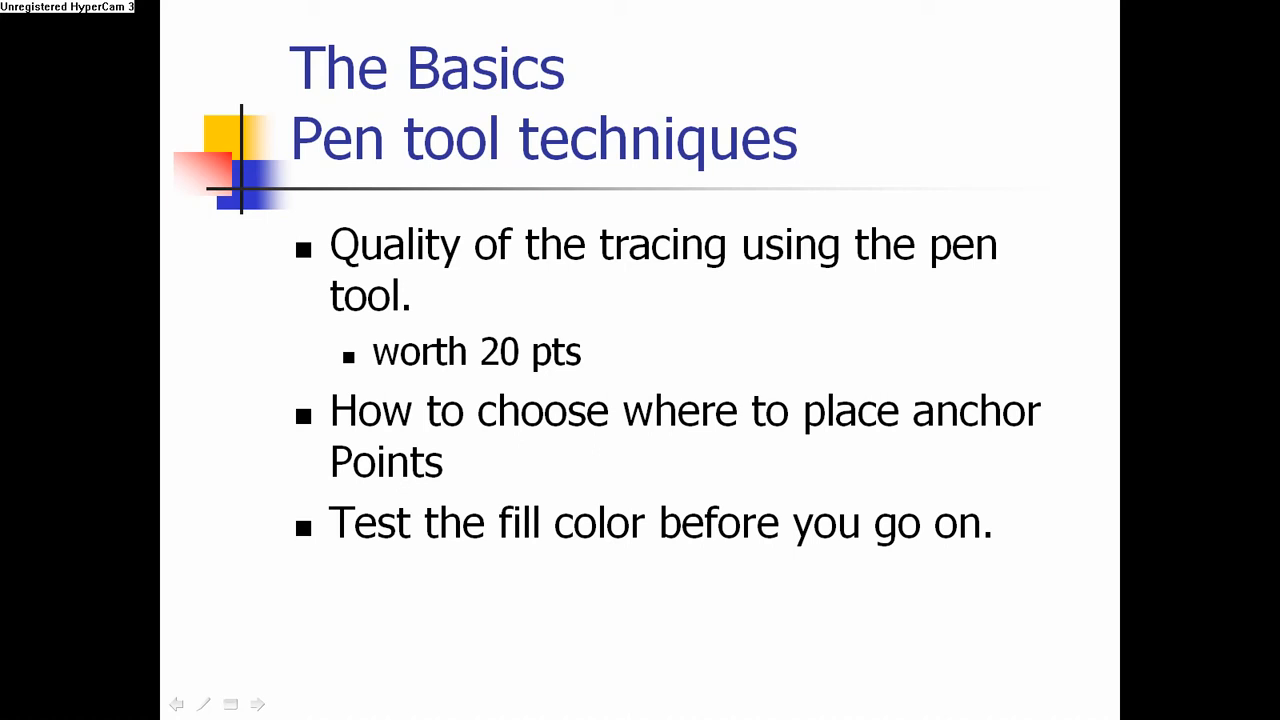
key(alt+Tab)
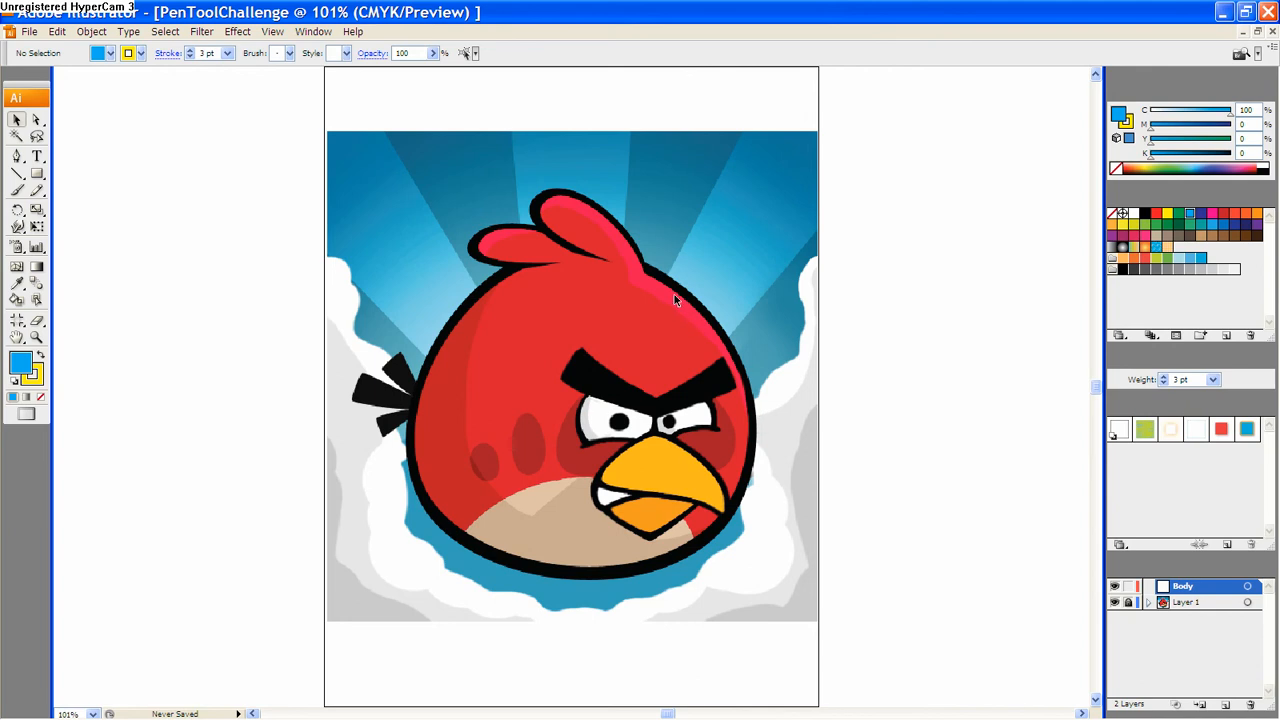
- Trace the bird's body outline with the Pen tool, from the crest's left base around the belly to its right base
click(17, 157)
drag(513, 268, 478, 279)
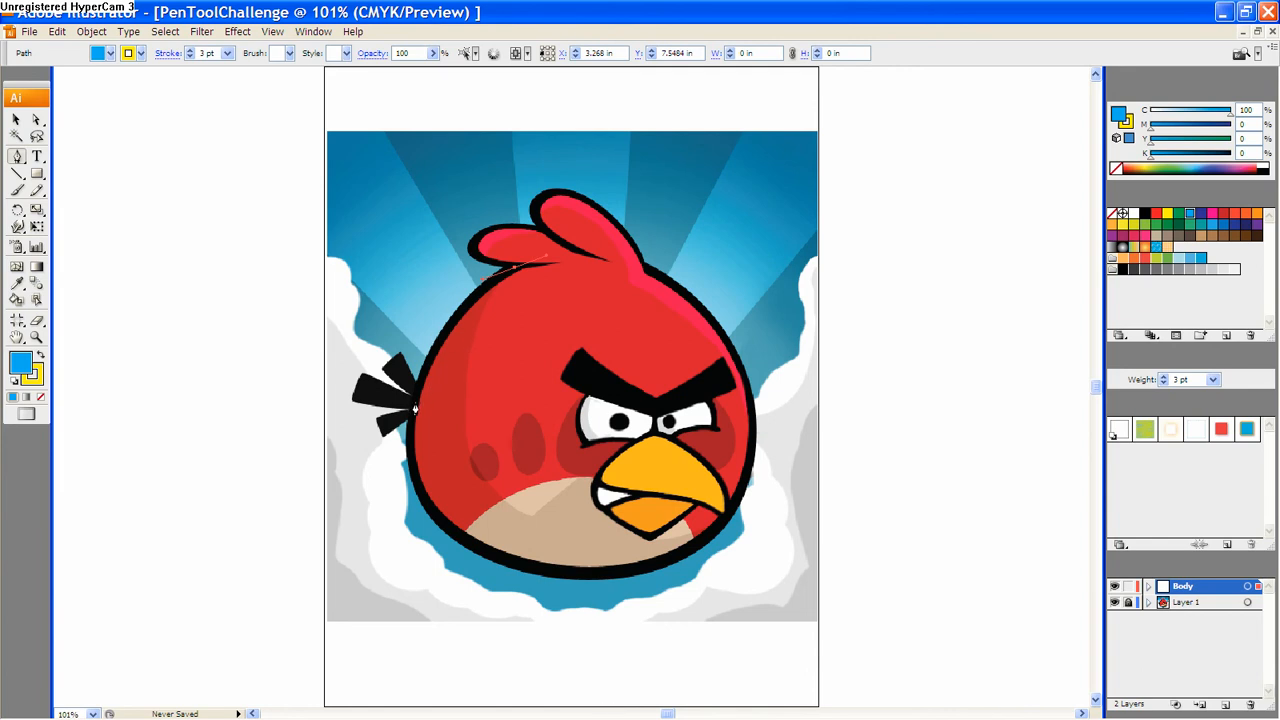
drag(414, 400, 406, 452)
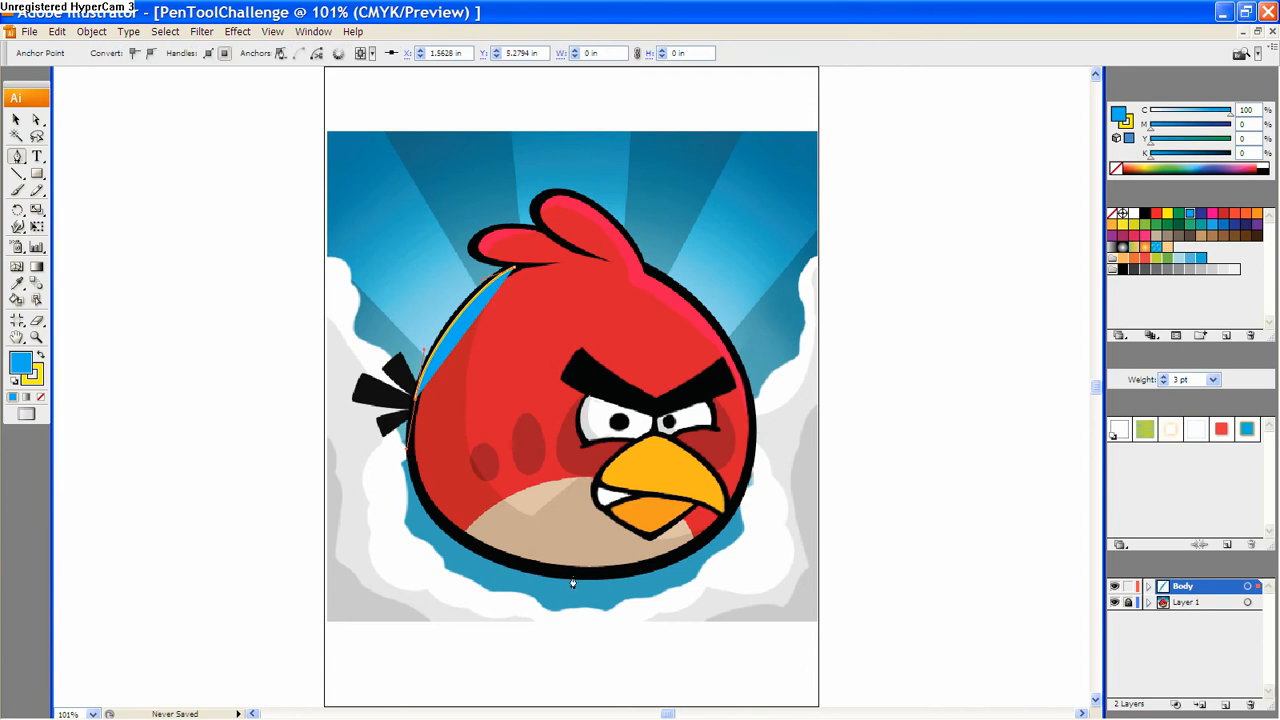
drag(574, 577, 761, 603)
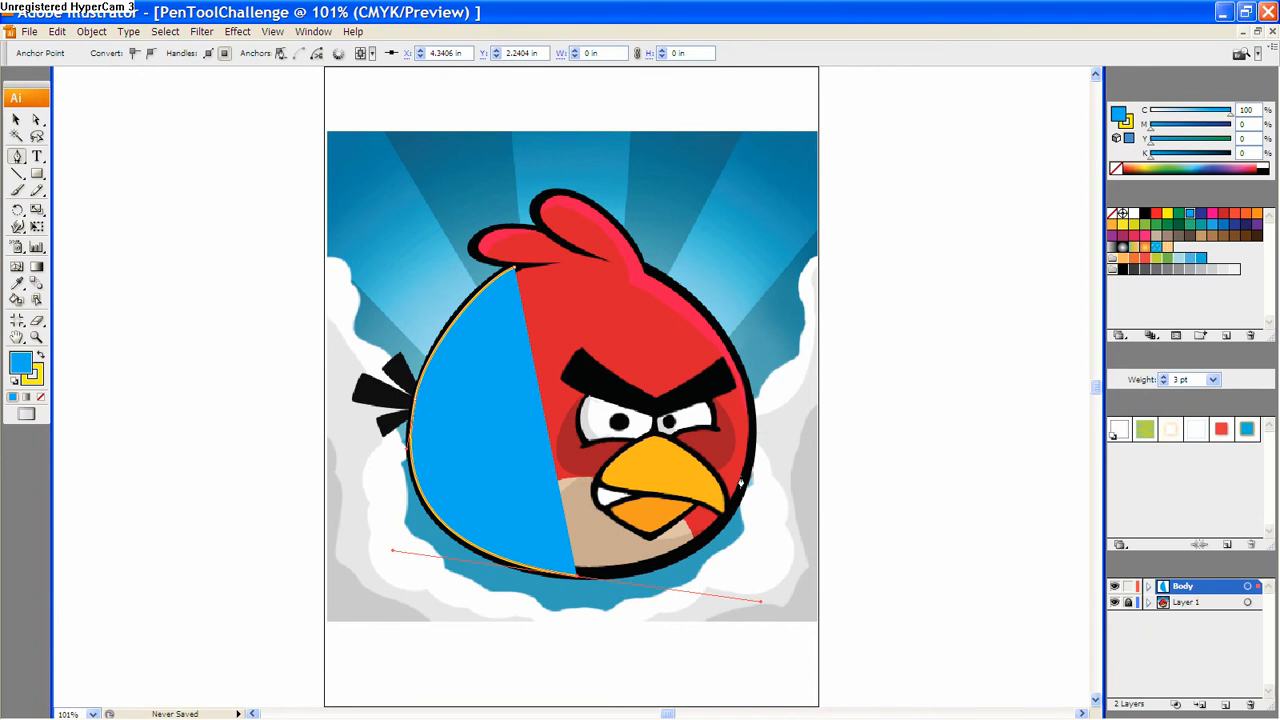
click(752, 452)
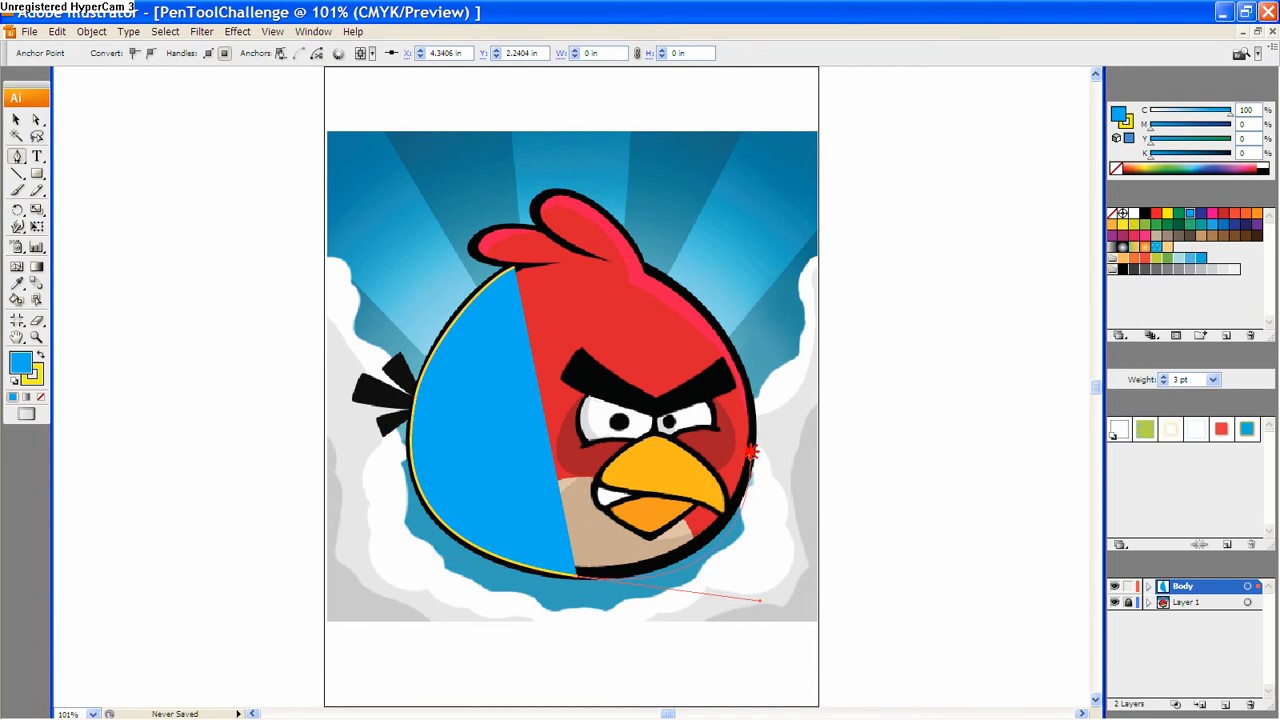
drag(752, 452, 756, 418)
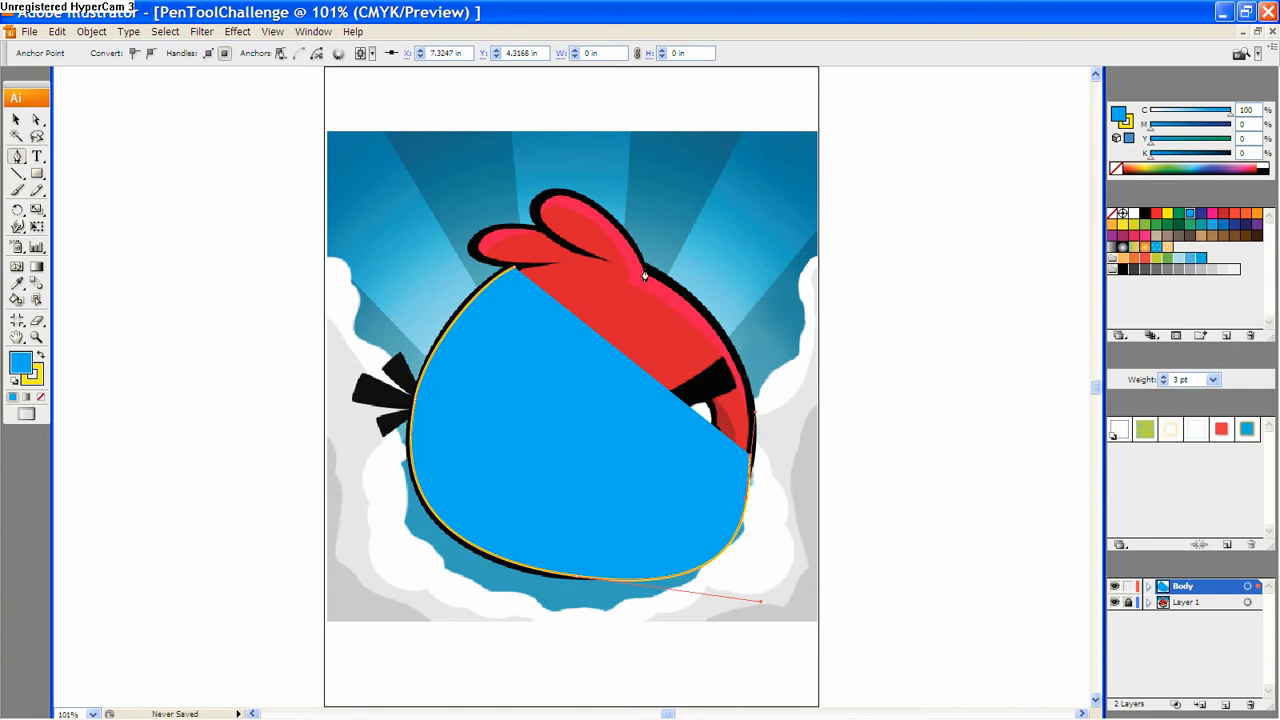
drag(644, 276, 533, 198)
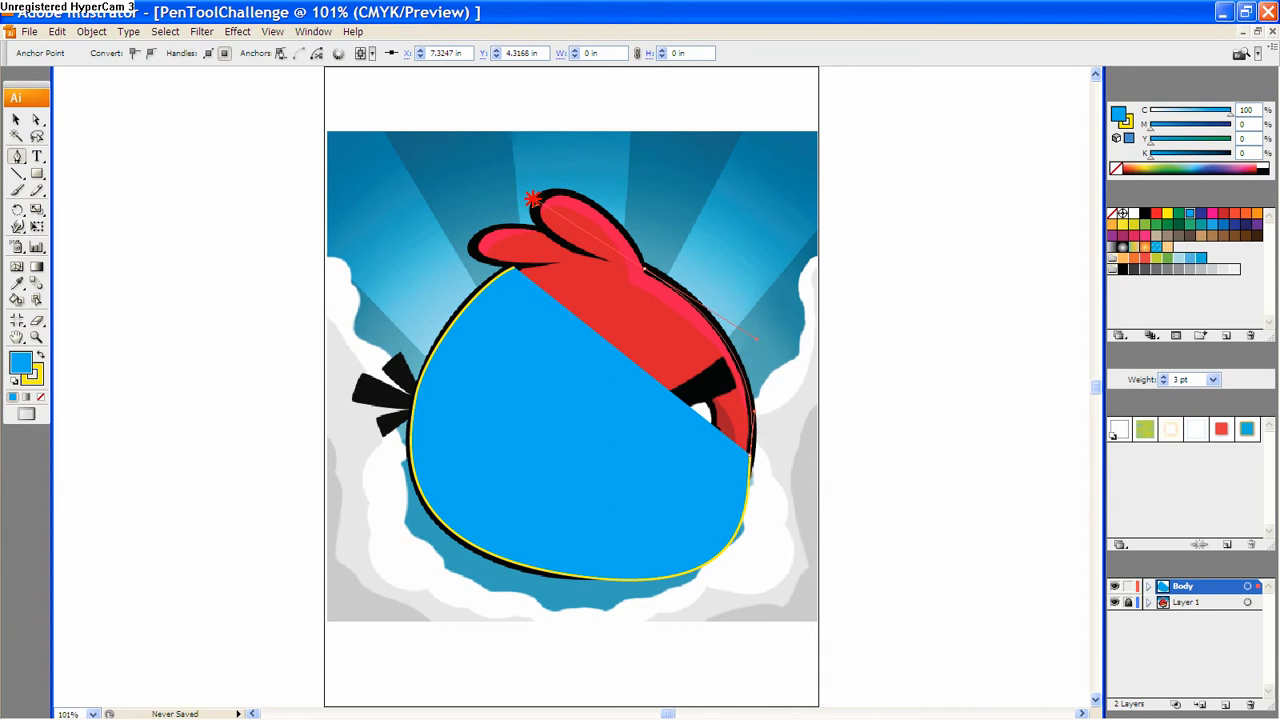
drag(533, 198, 631, 230)
click(632, 238)
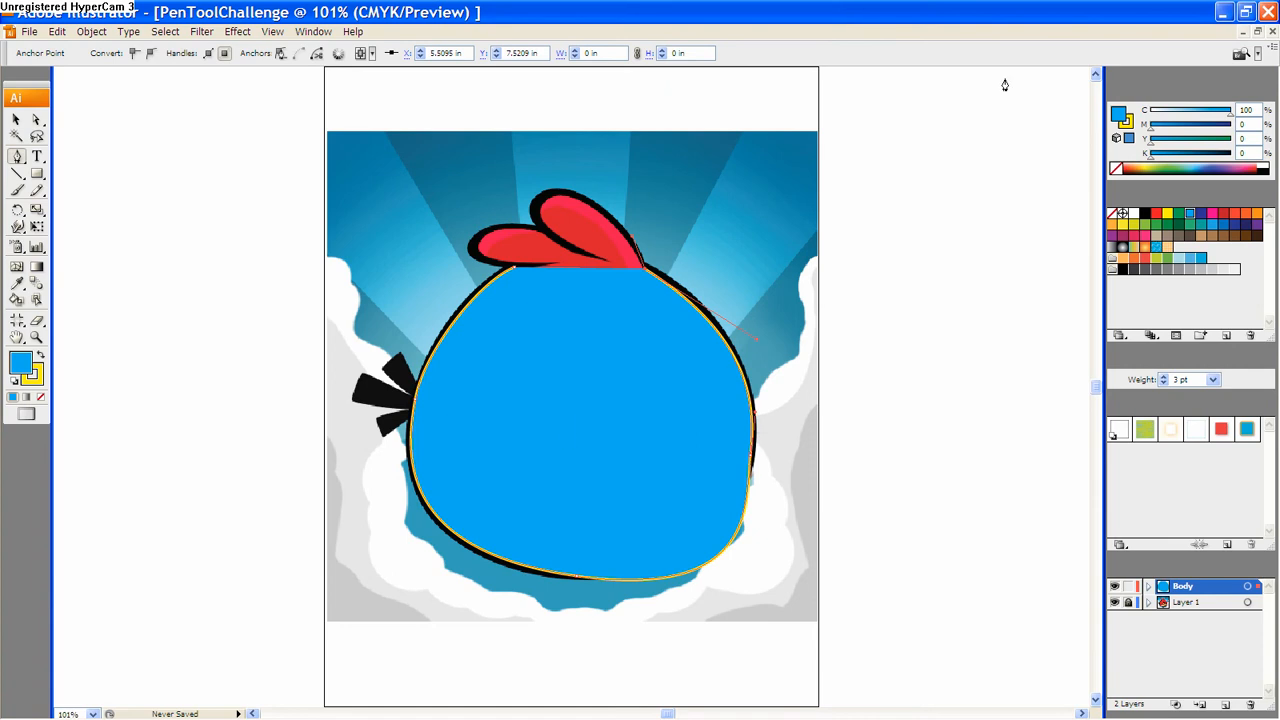
- Remove the path's fill and continue the Pen outline around the upper crest feather to its inner base
click(1116, 168)
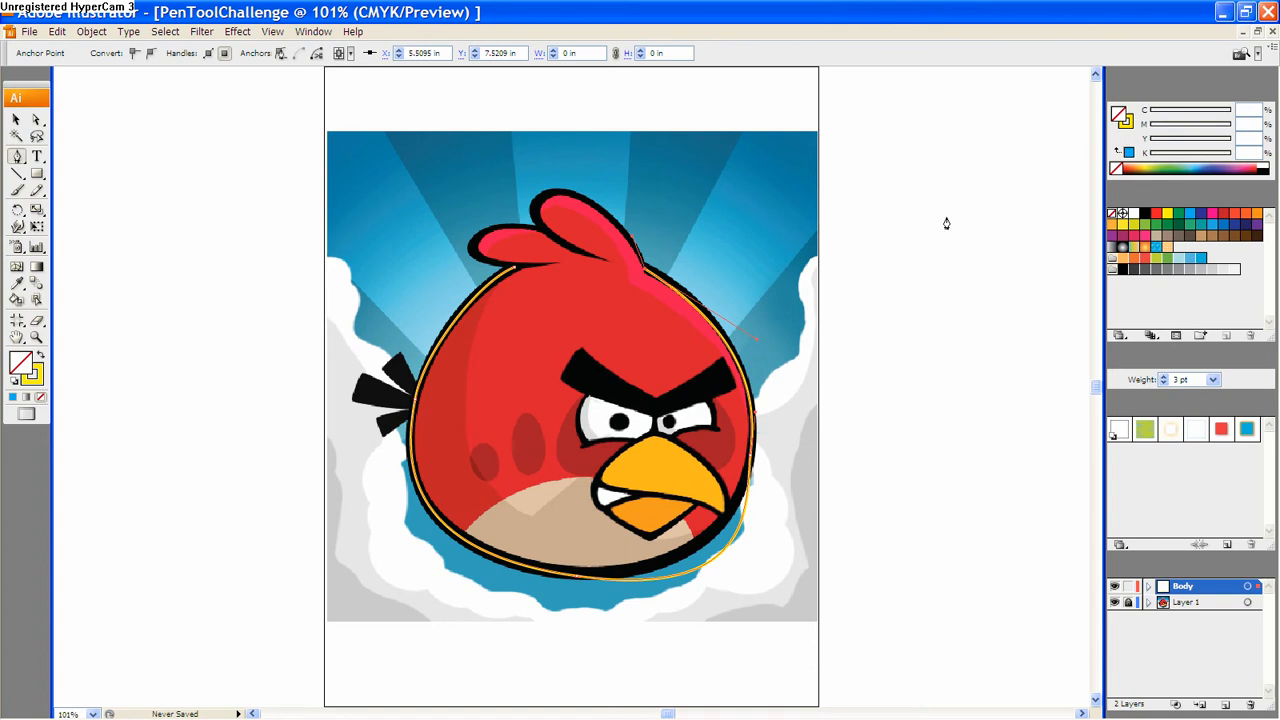
click(600, 209)
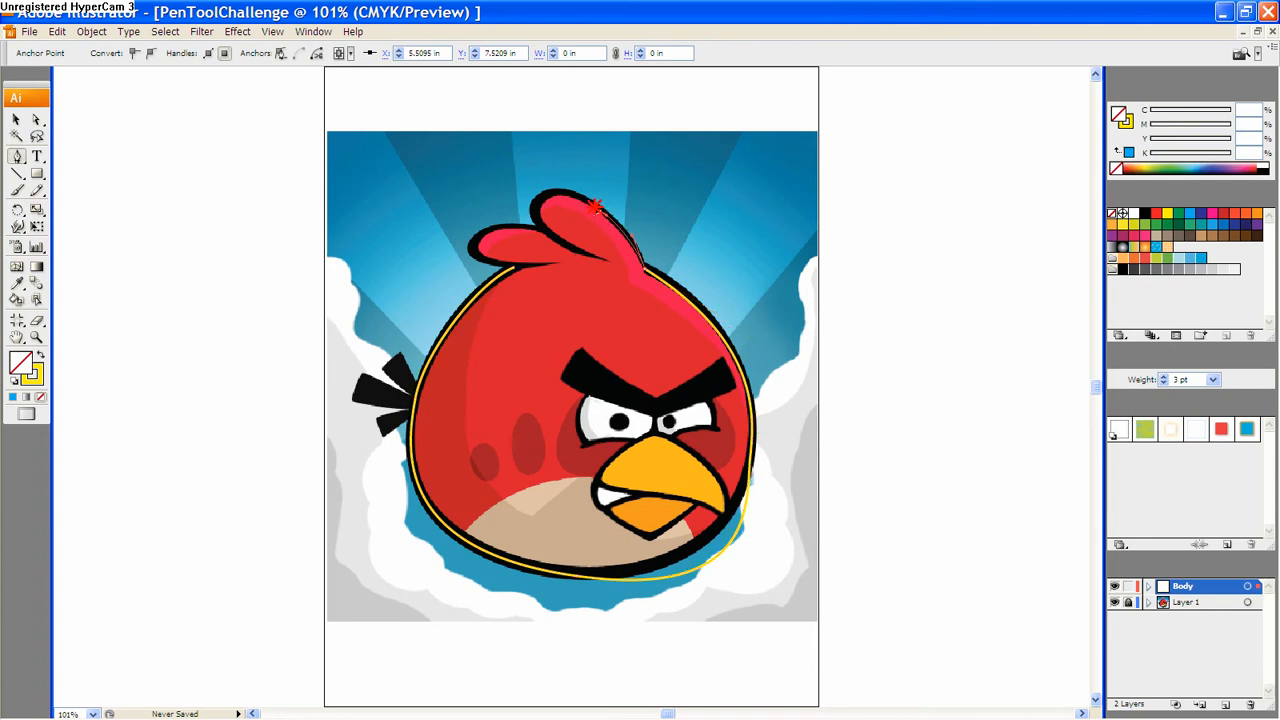
click(540, 203)
drag(540, 205, 531, 222)
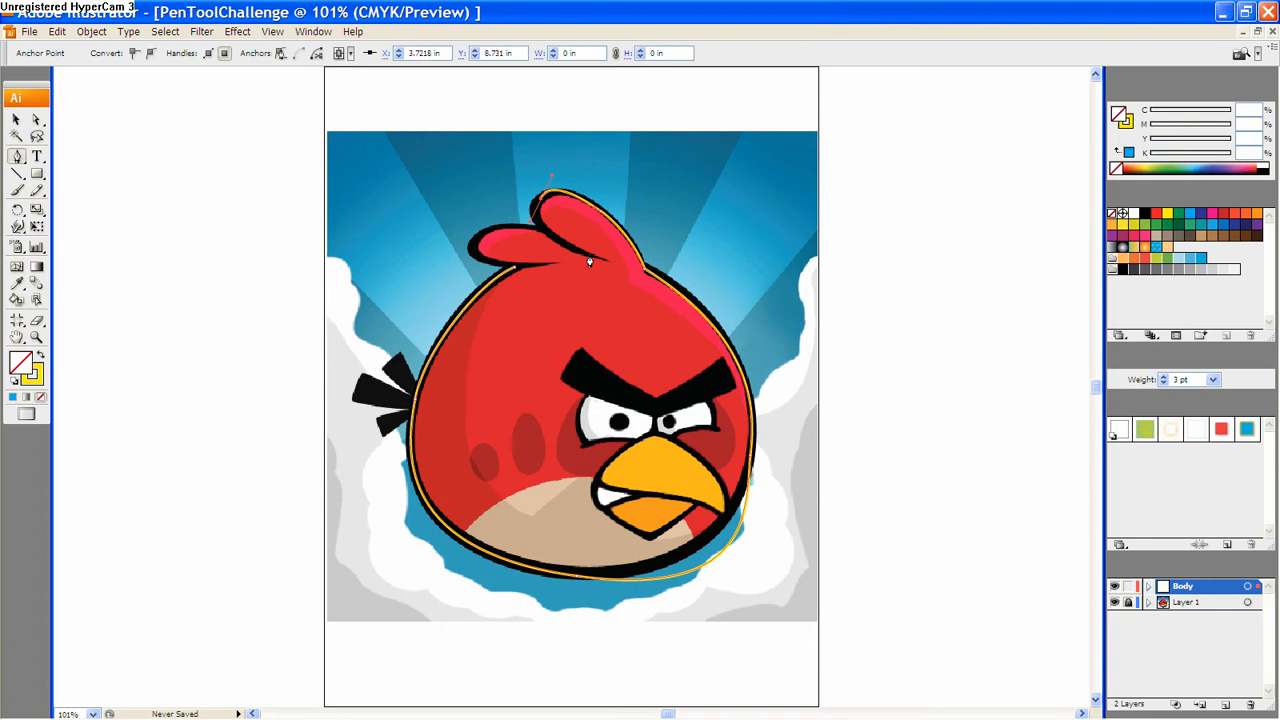
drag(589, 262, 634, 288)
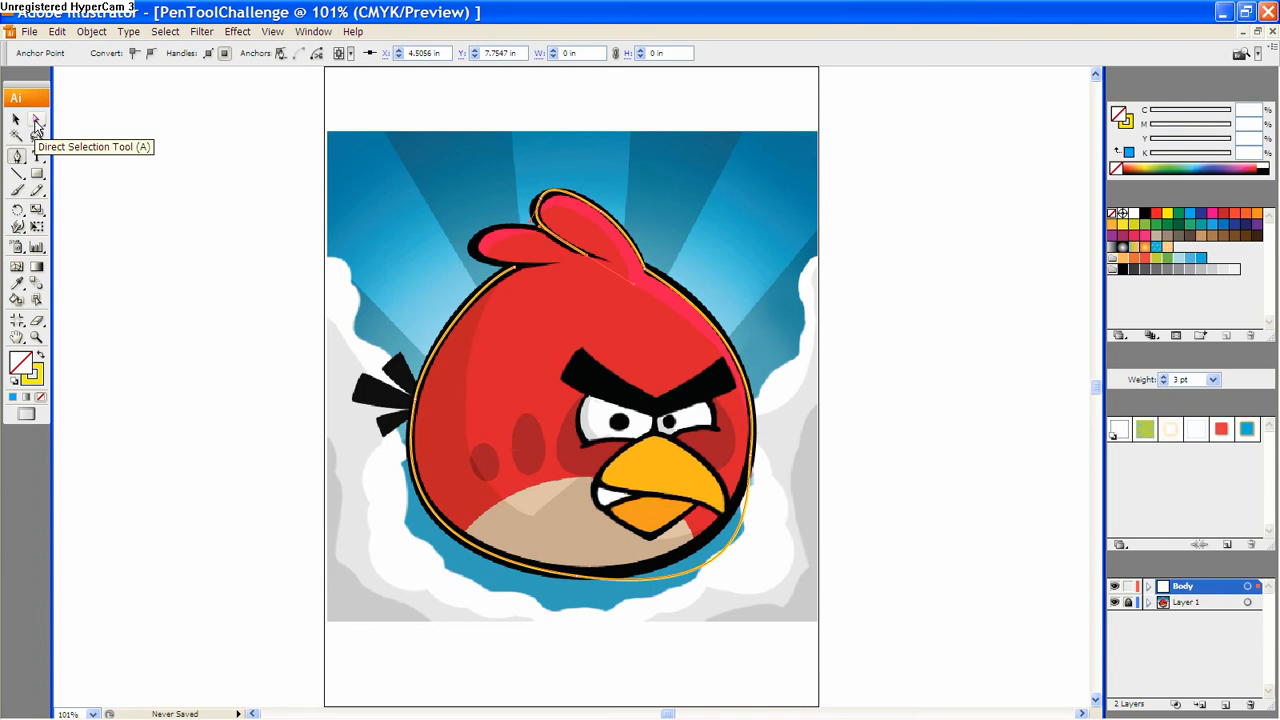
- Adjust the starting anchor beside the crest and the curve handles along the upper-left body with Direct Selection
click(36, 126)
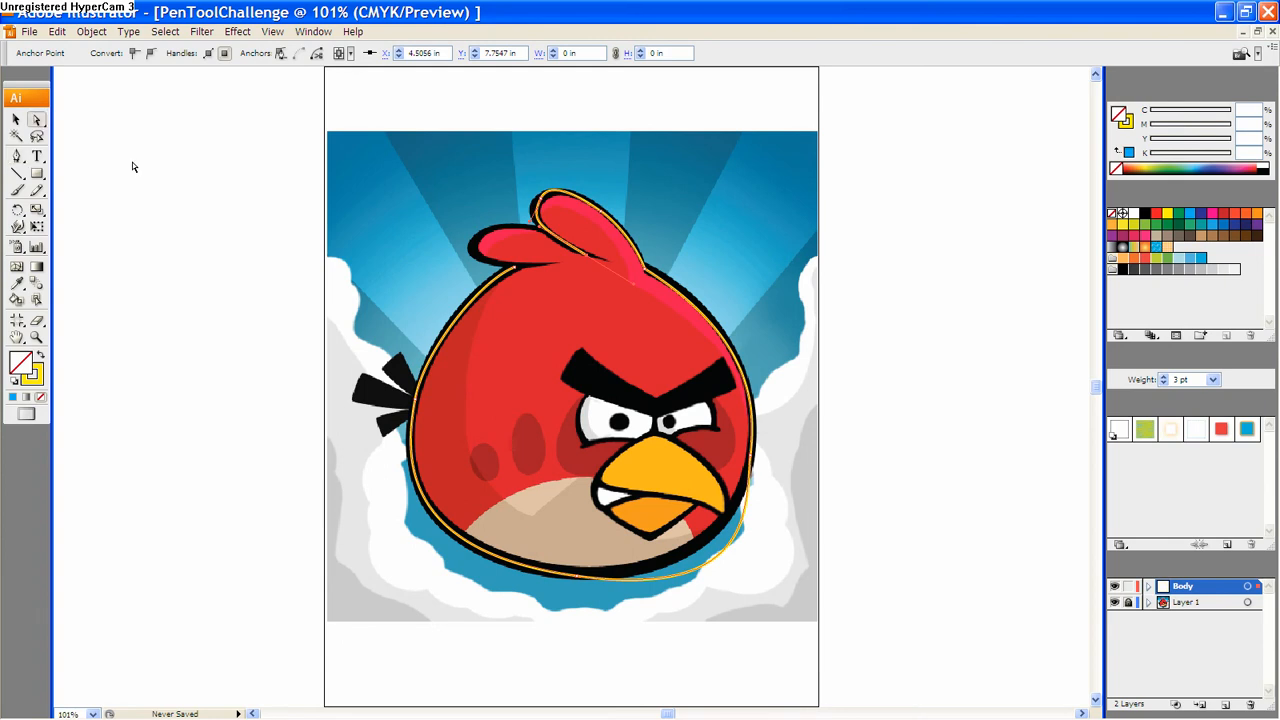
click(521, 275)
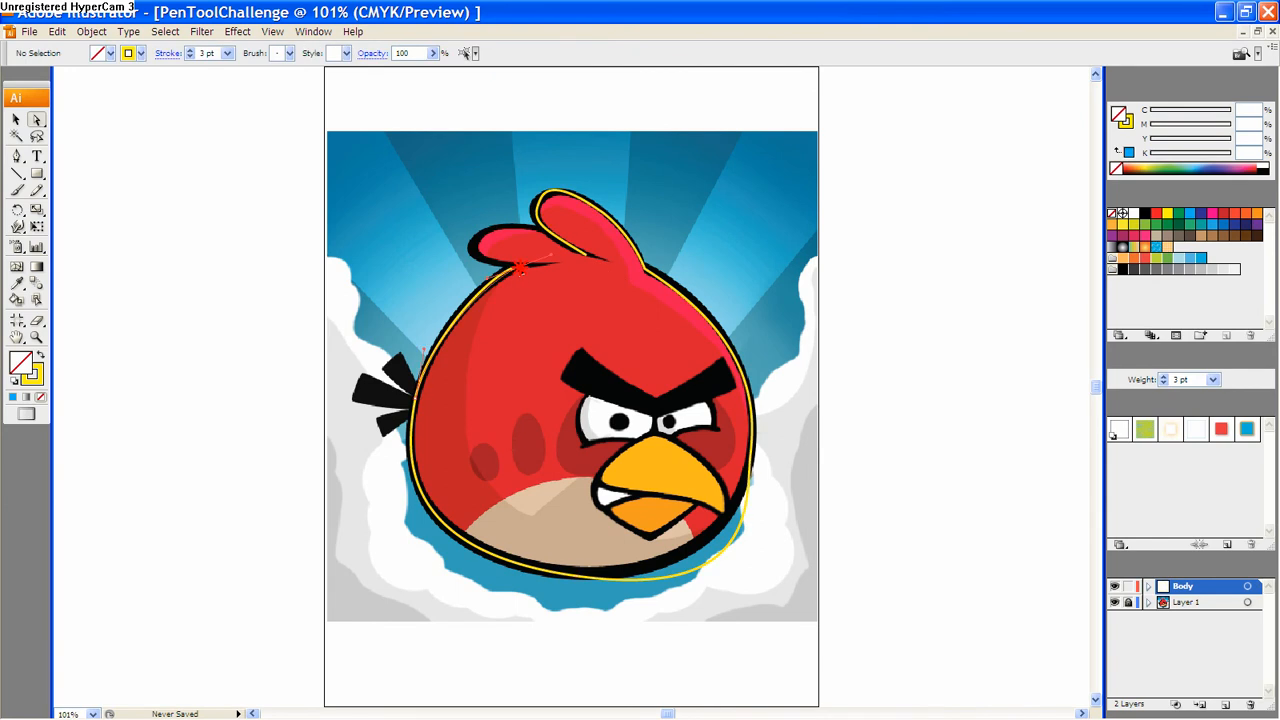
click(519, 268)
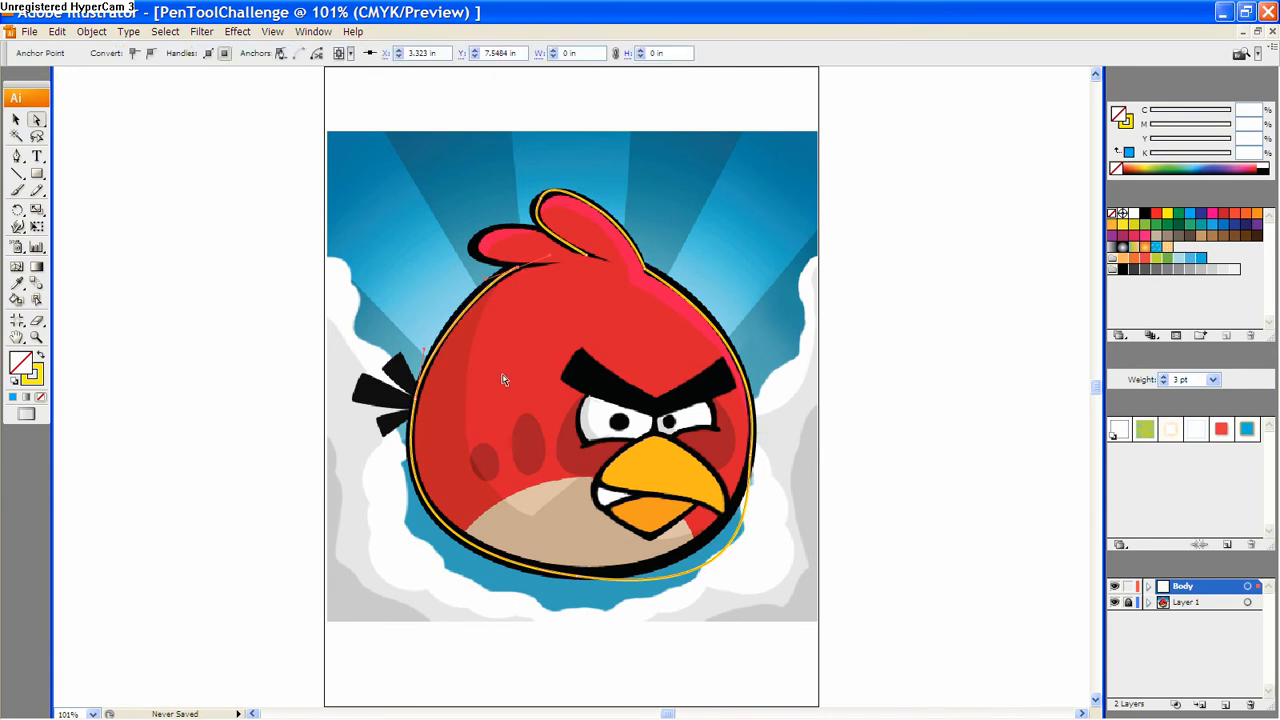
click(419, 407)
click(478, 285)
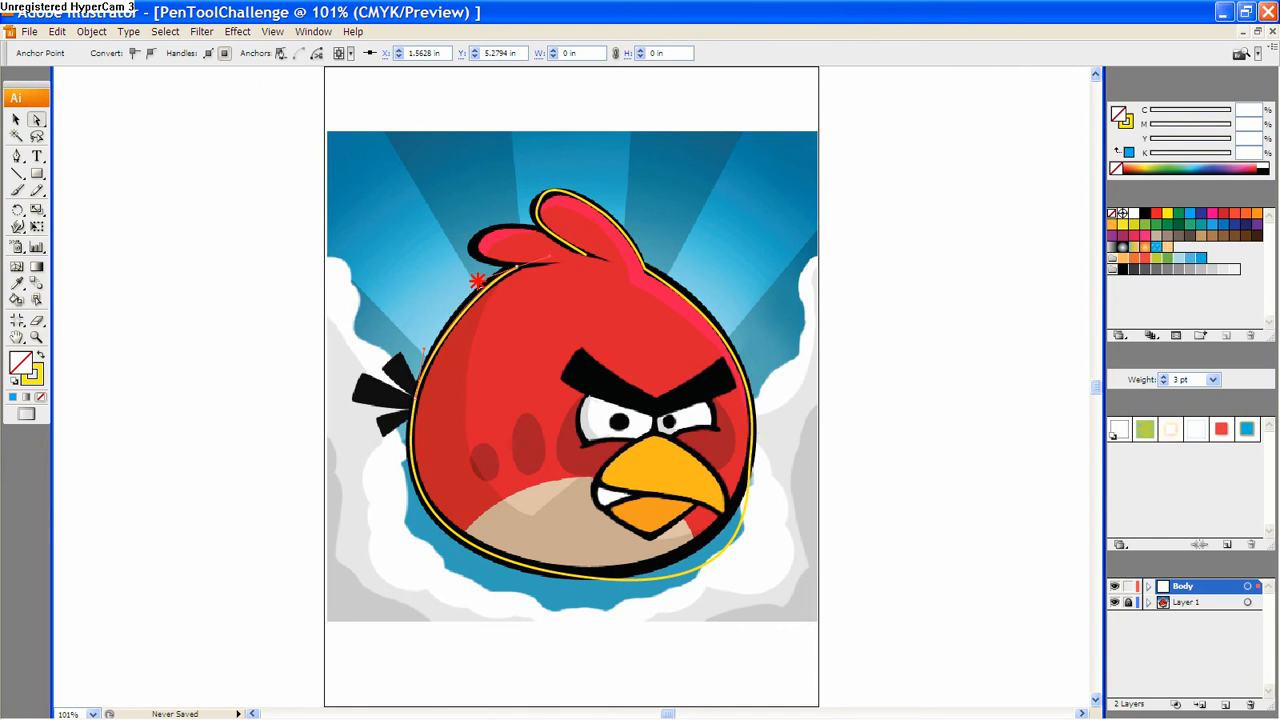
ctrl+click(474, 288)
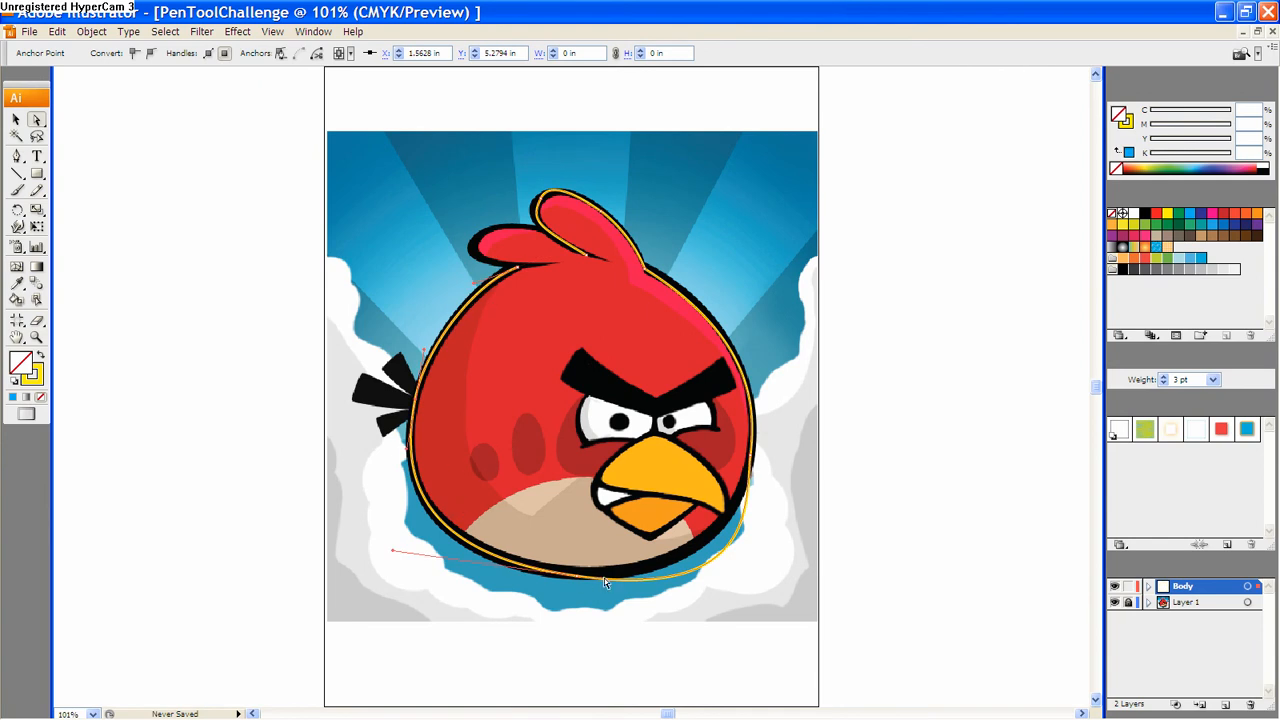
- Reposition the belly's bottom anchor and shorten its right handle so the curve follows the bird's lower-right outline
click(579, 580)
drag(760, 601, 700, 588)
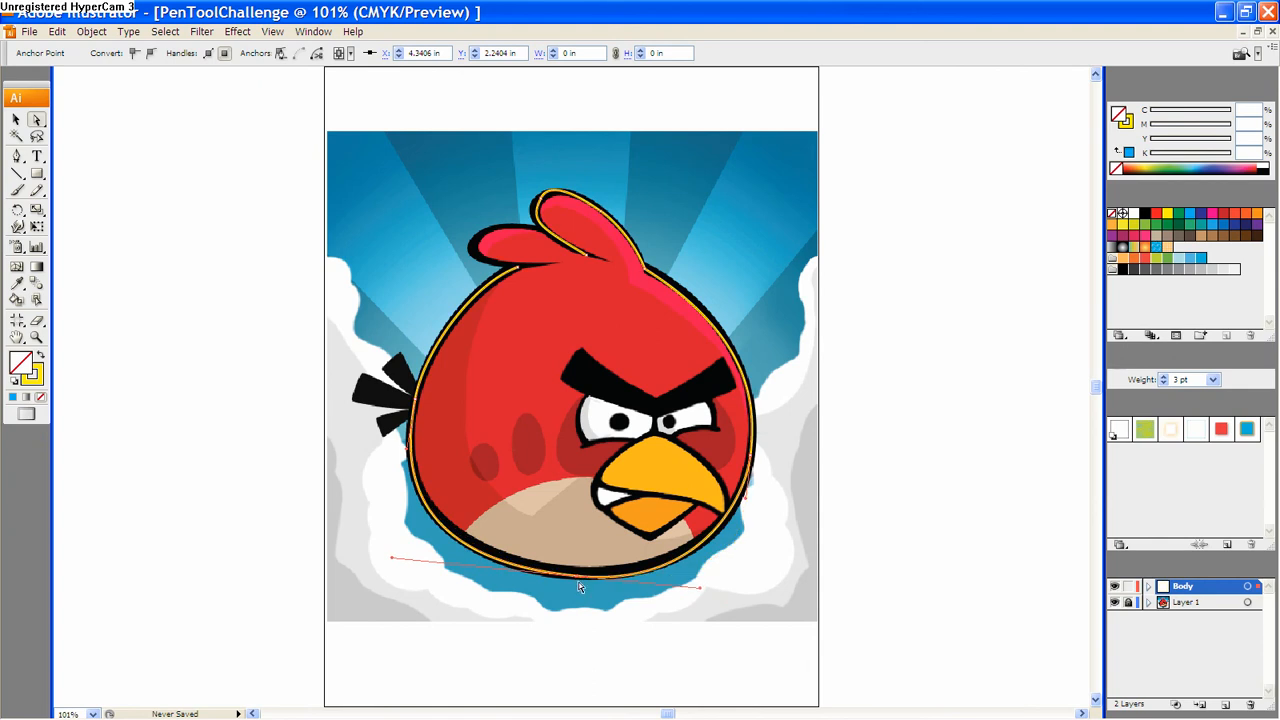
drag(578, 577, 587, 579)
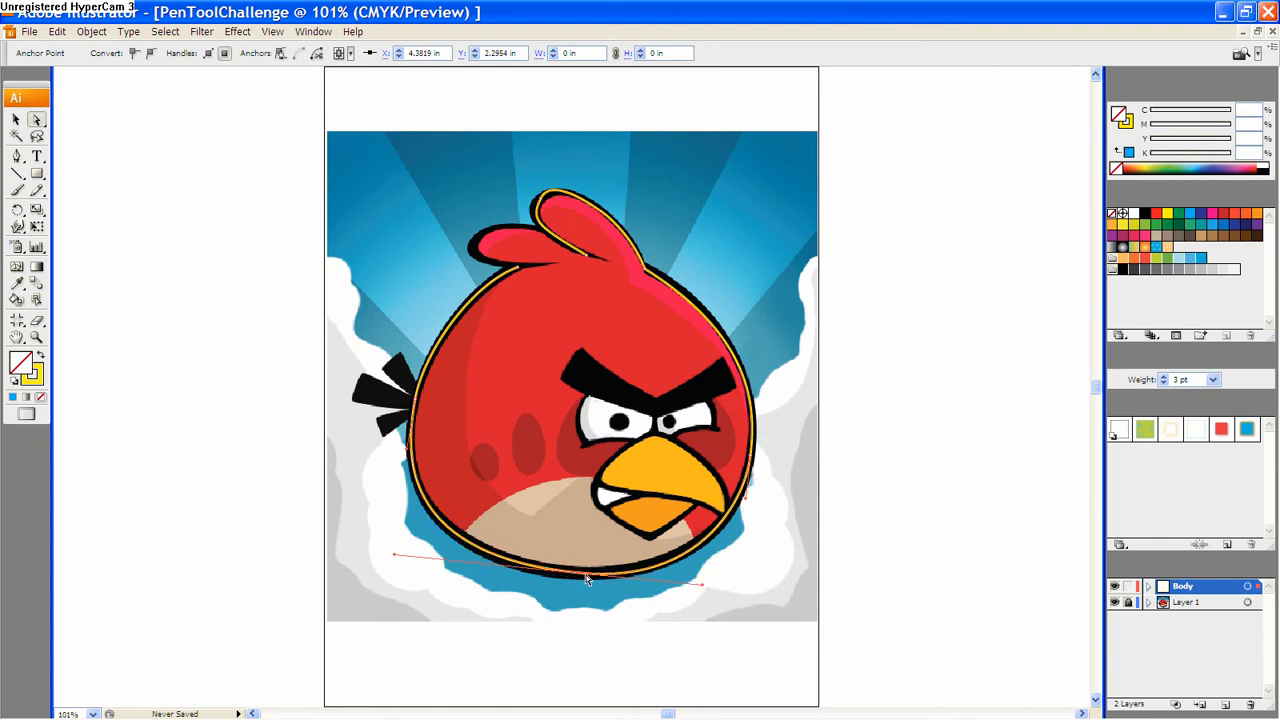
click(698, 585)
click(694, 584)
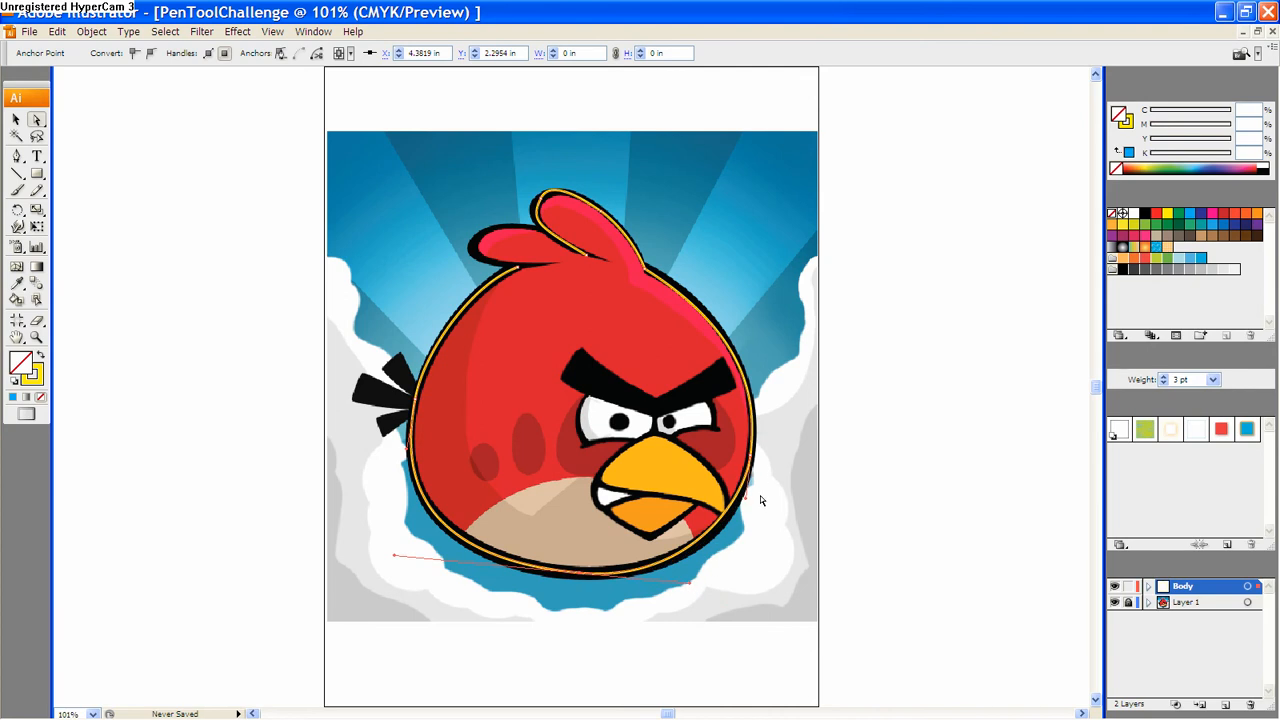
- Adjust the curve handles on the body's right side so the path follows the black outline
click(754, 425)
click(756, 420)
drag(757, 418, 757, 401)
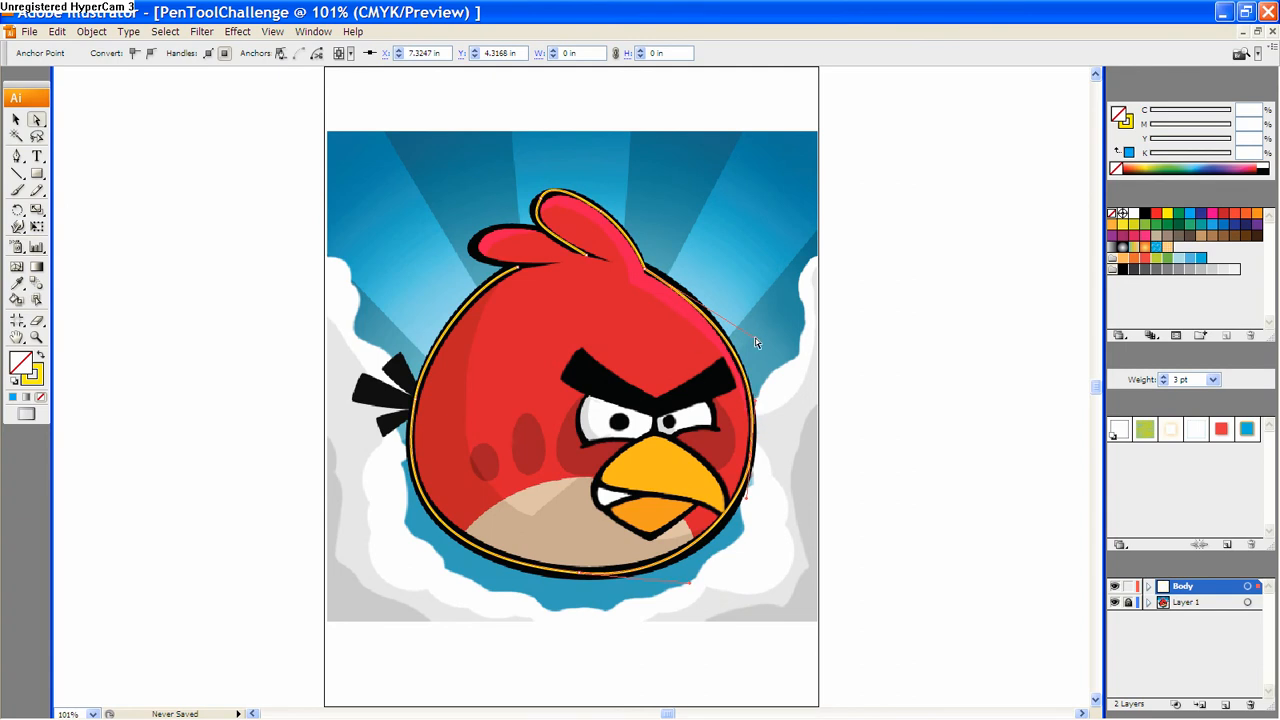
mouse_move(756, 342)
mouse_down()
mouse_move(765, 335)
mouse_move(751, 330)
mouse_up()
- Move the anchor at the upper crest feather's tip and adjust its handles to fit the rounded outline
click(541, 201)
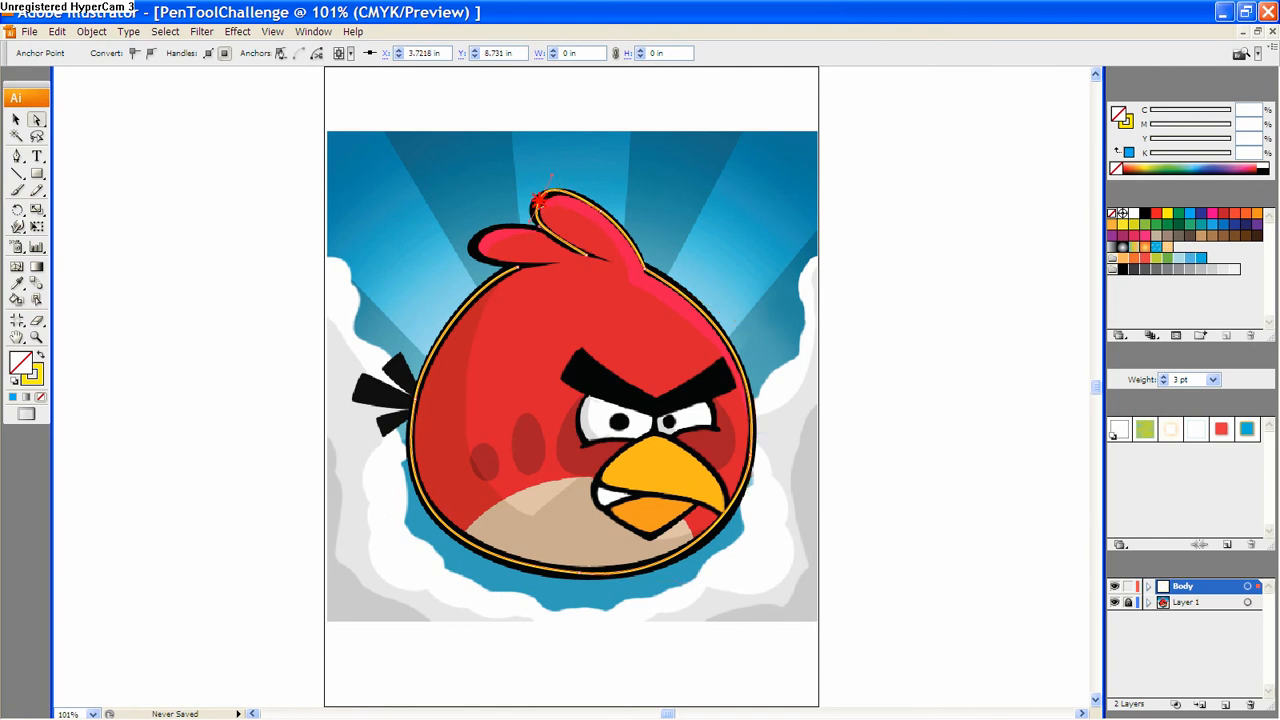
click(539, 203)
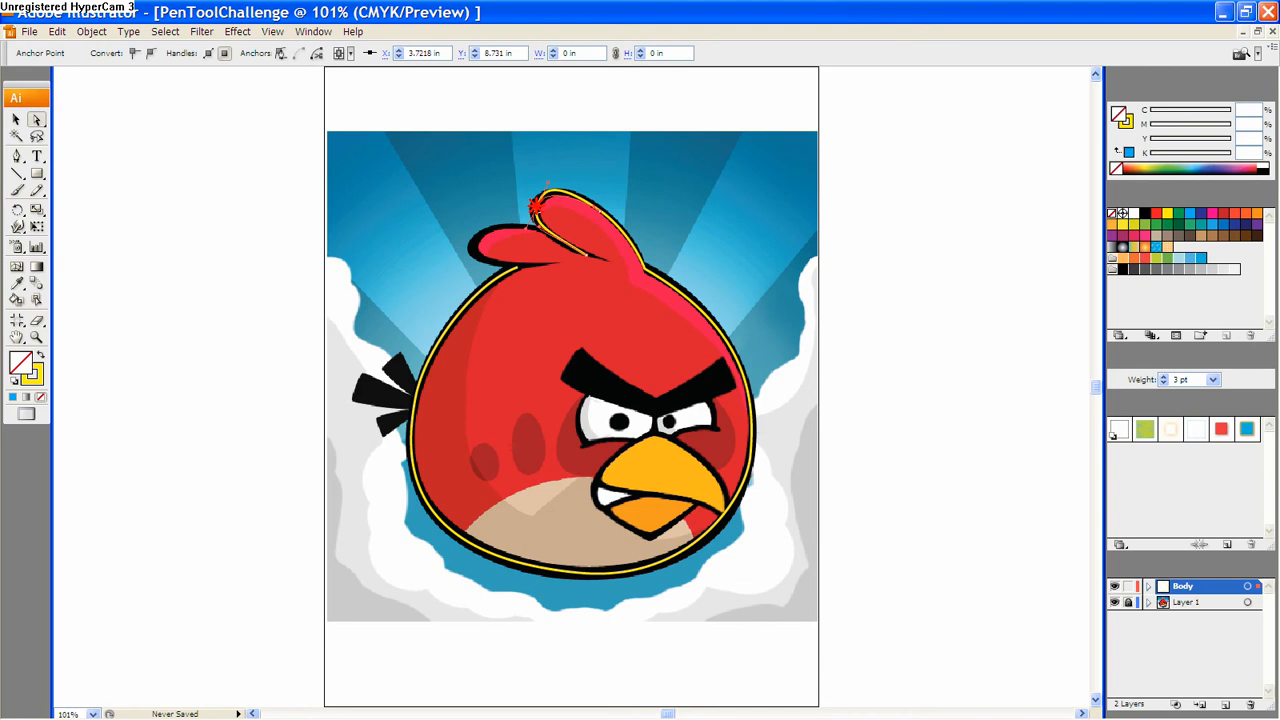
drag(540, 200, 552, 173)
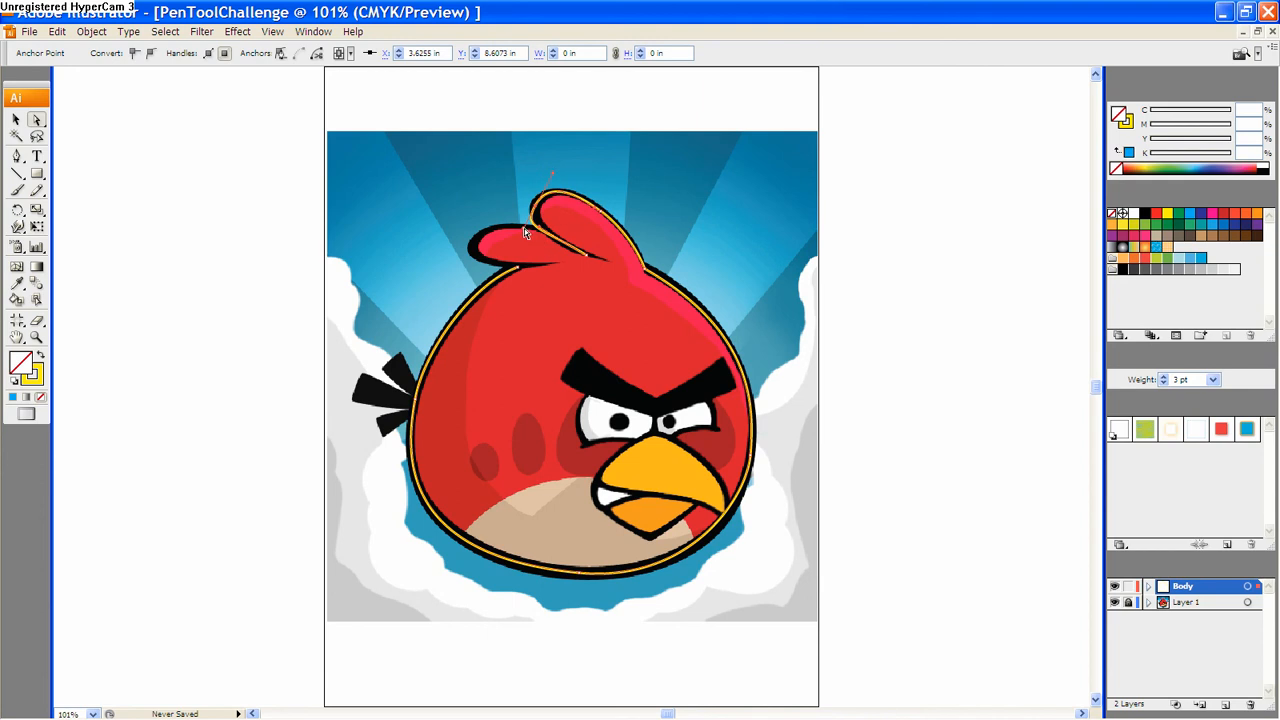
click(526, 223)
drag(548, 172, 537, 227)
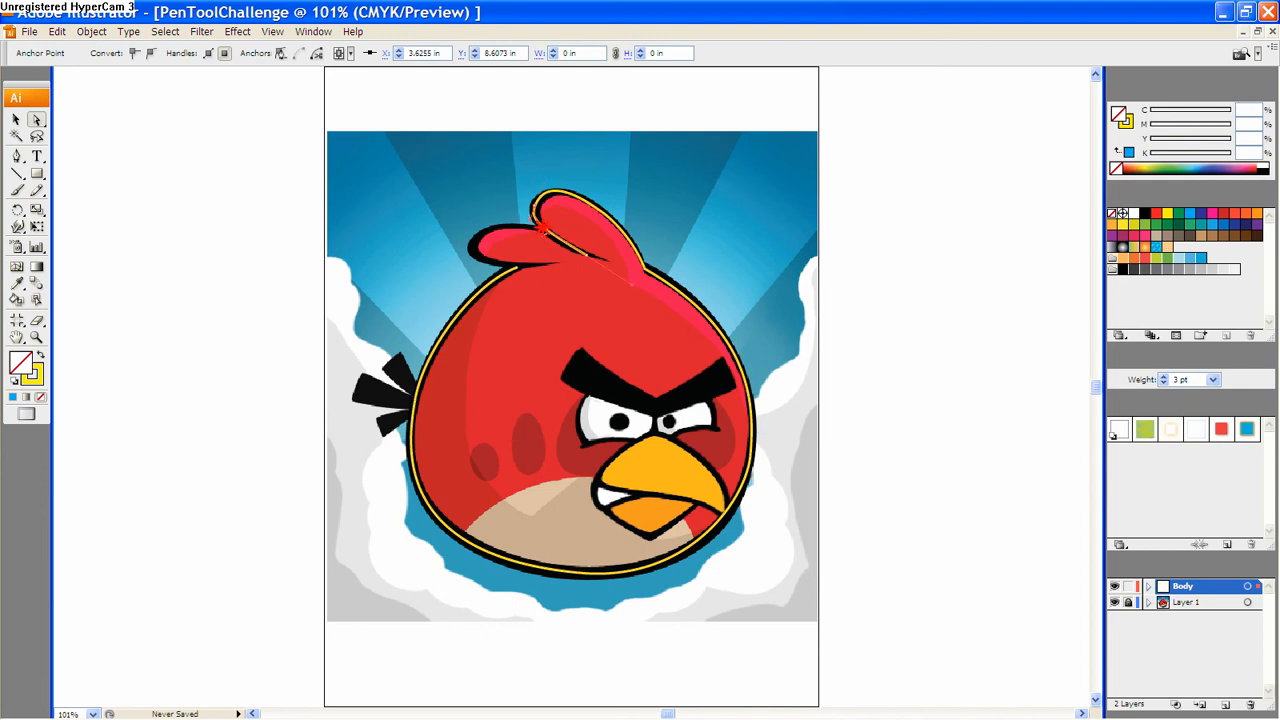
click(540, 228)
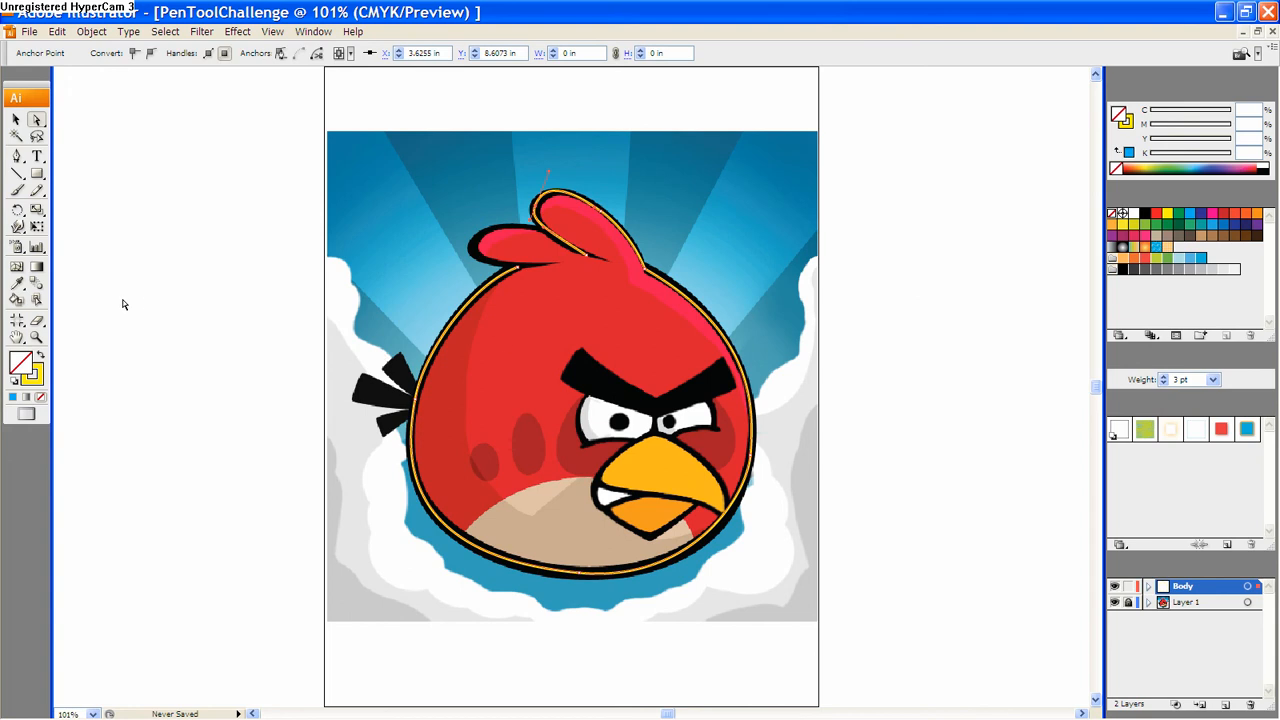
- Fill the body path with the red sampled from the bird and save that red as a swatch
click(18, 285)
click(508, 390)
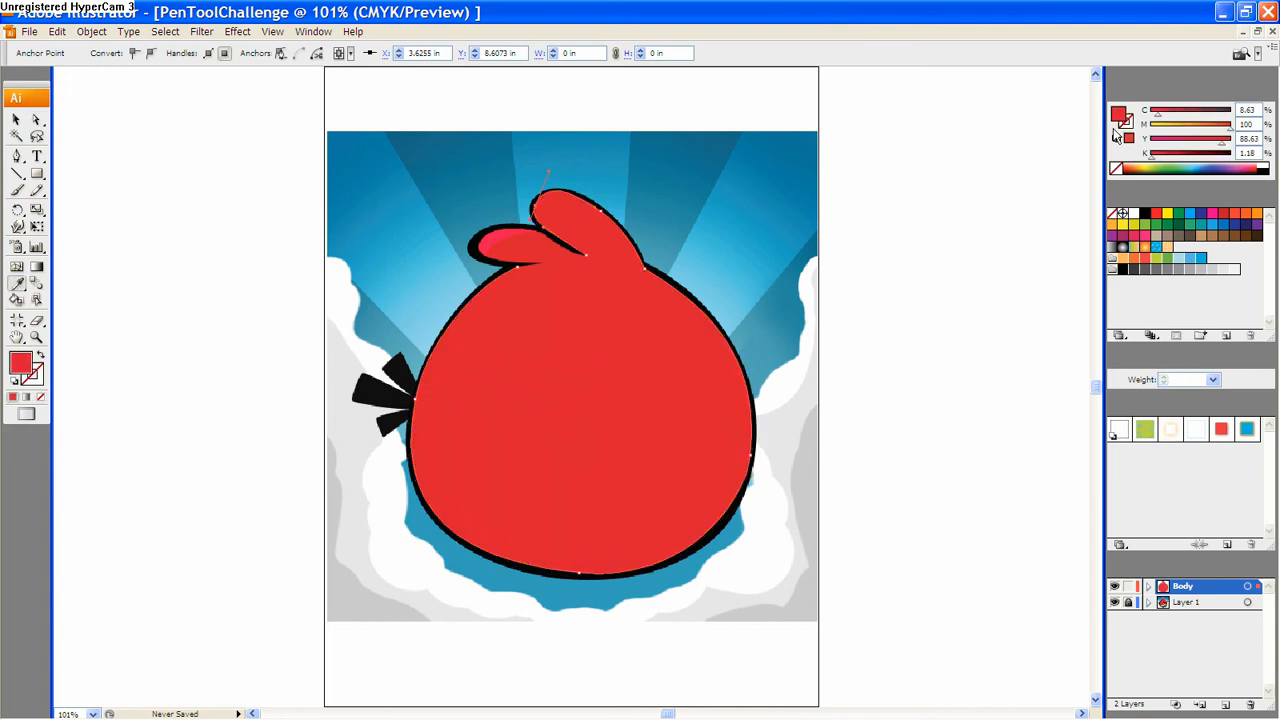
drag(1120, 114, 1155, 298)
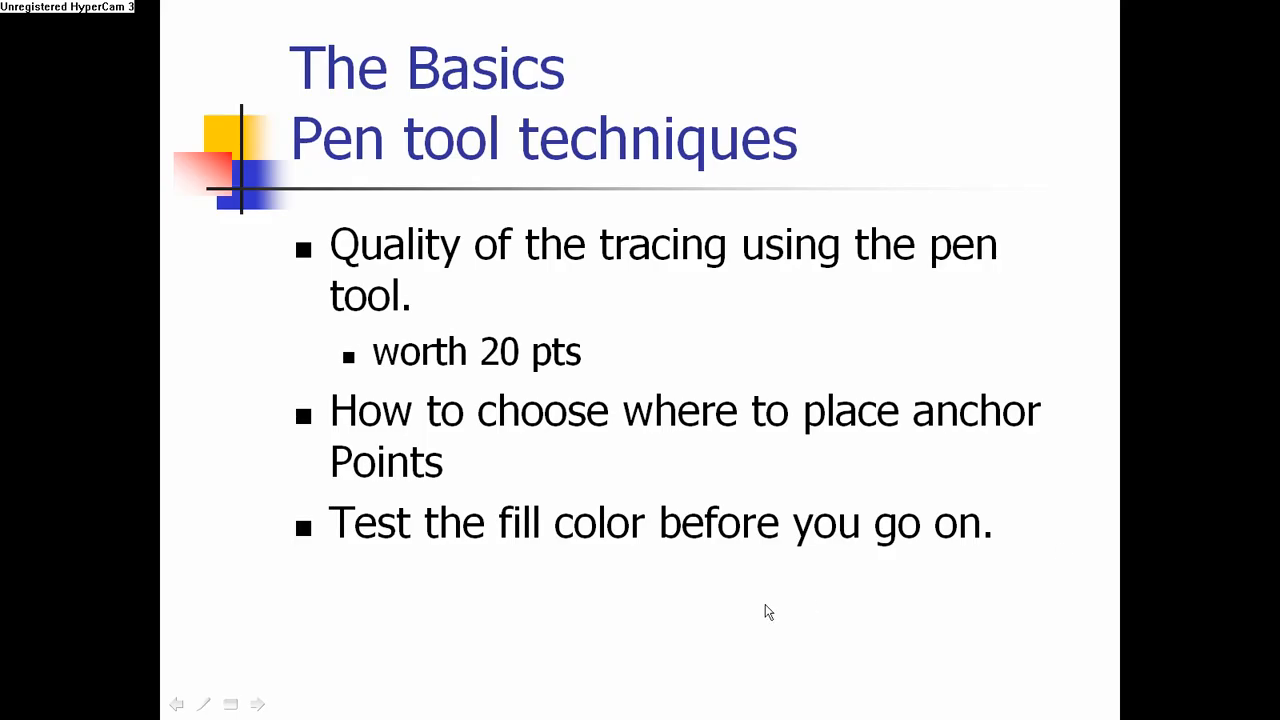
click(765, 608)
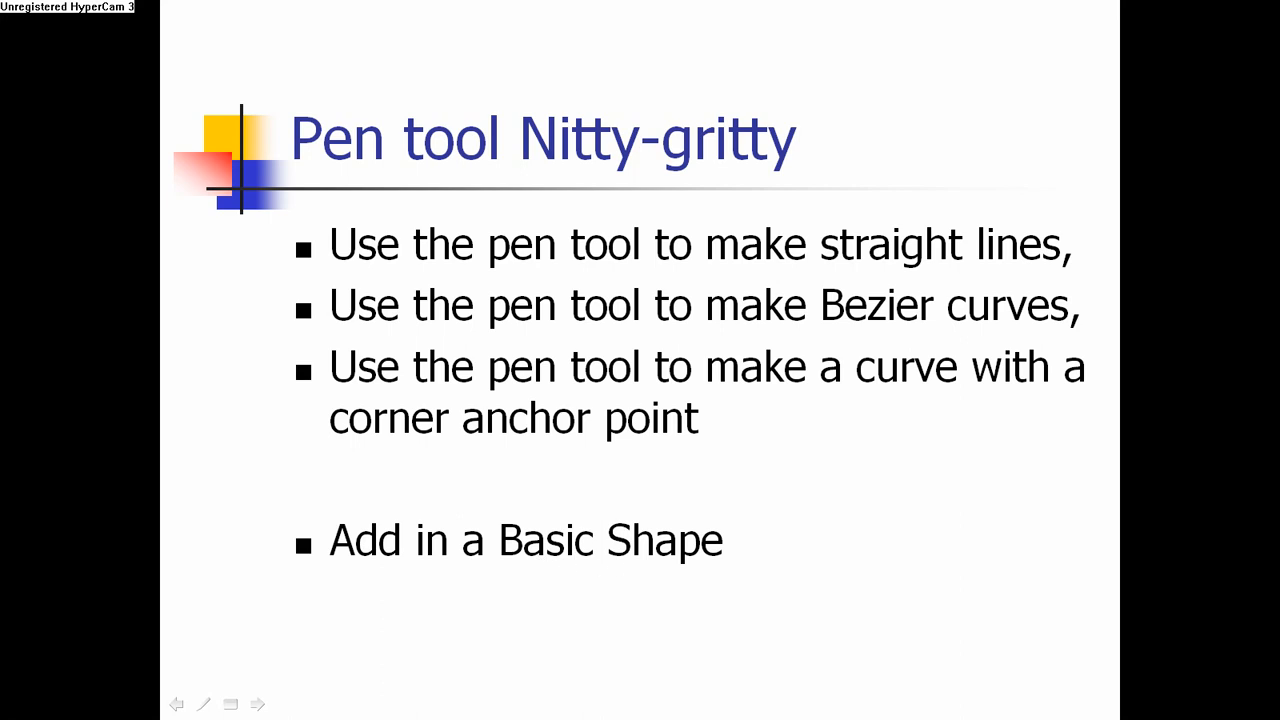
key(alt+Tab)
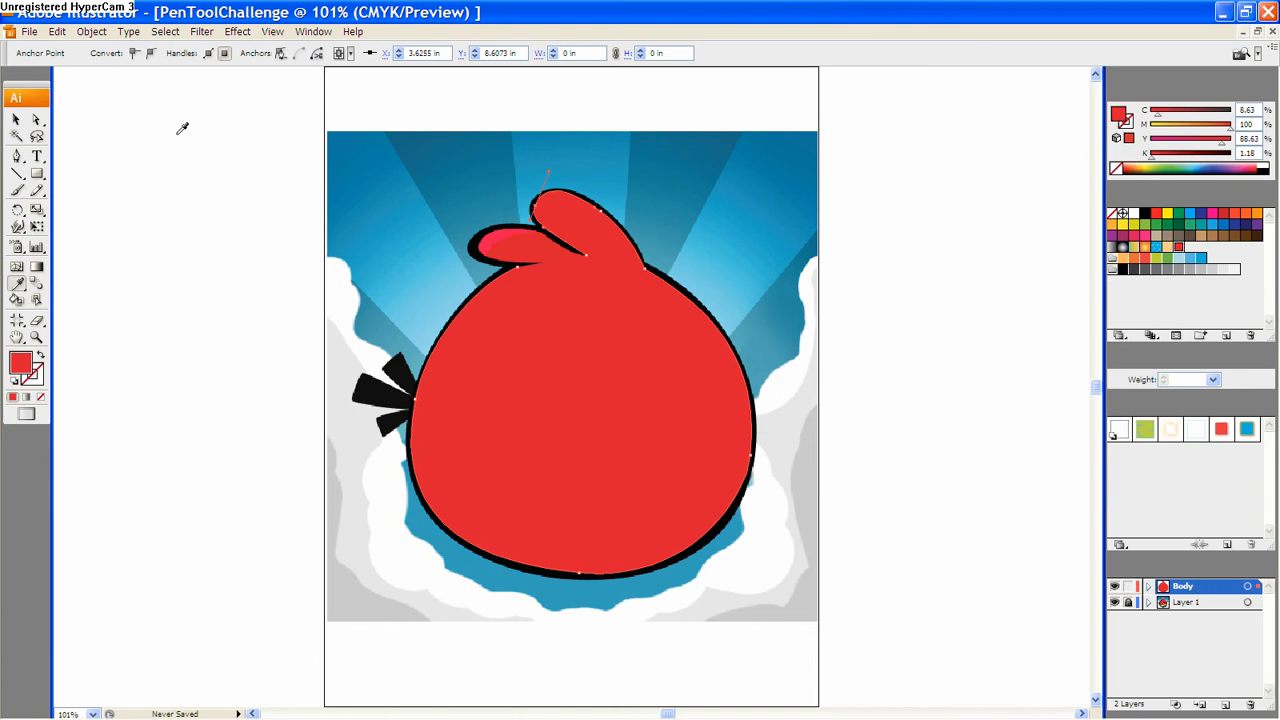
- Give the body path a black stroke and no fill
click(15, 119)
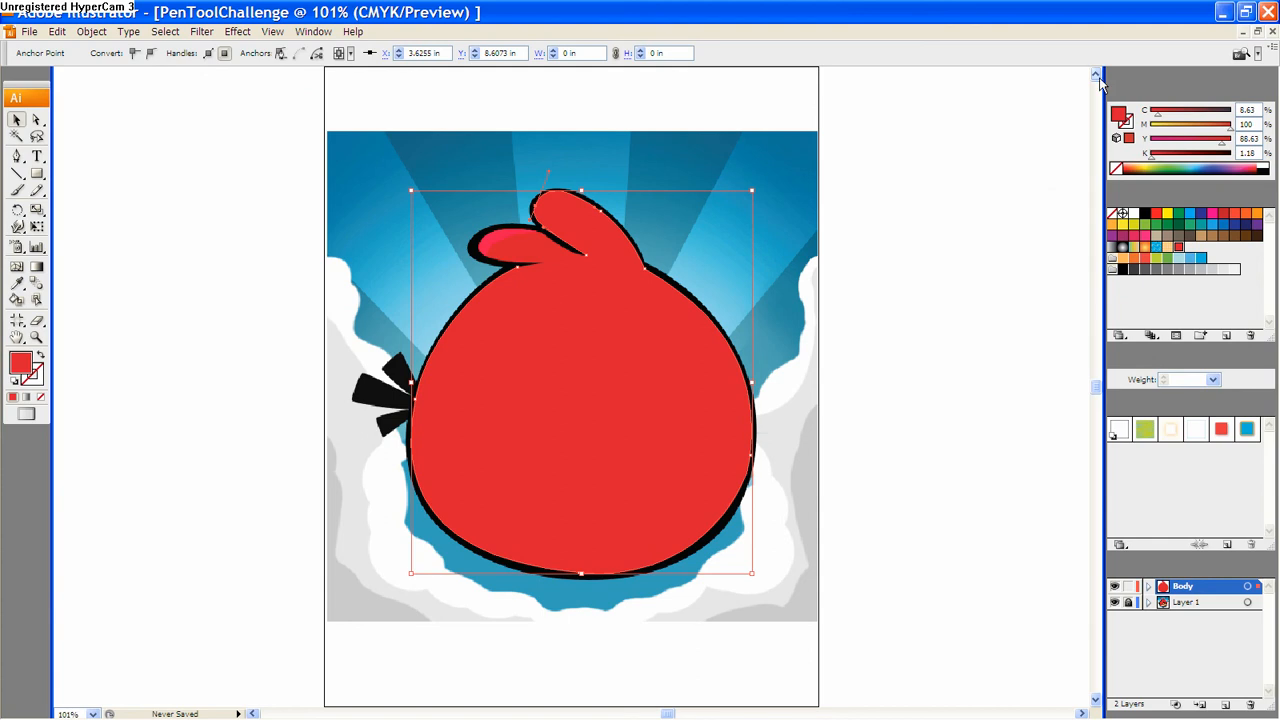
click(1129, 124)
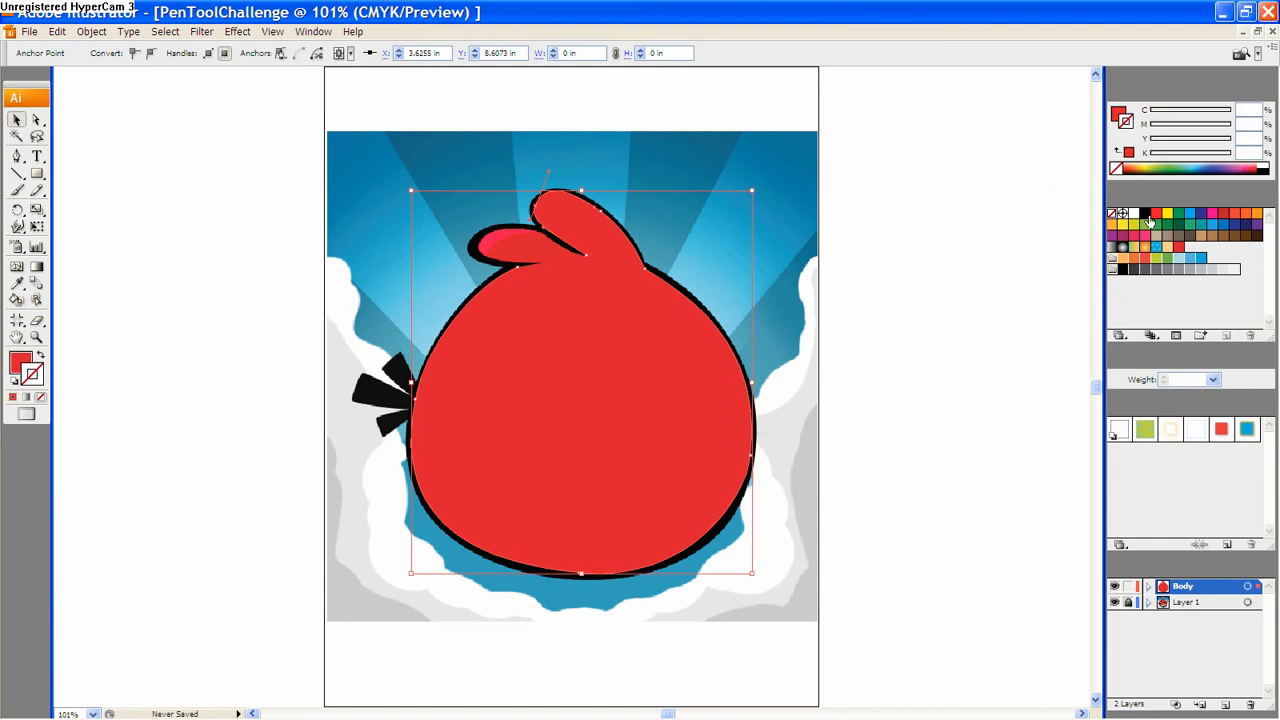
click(1145, 214)
click(1118, 114)
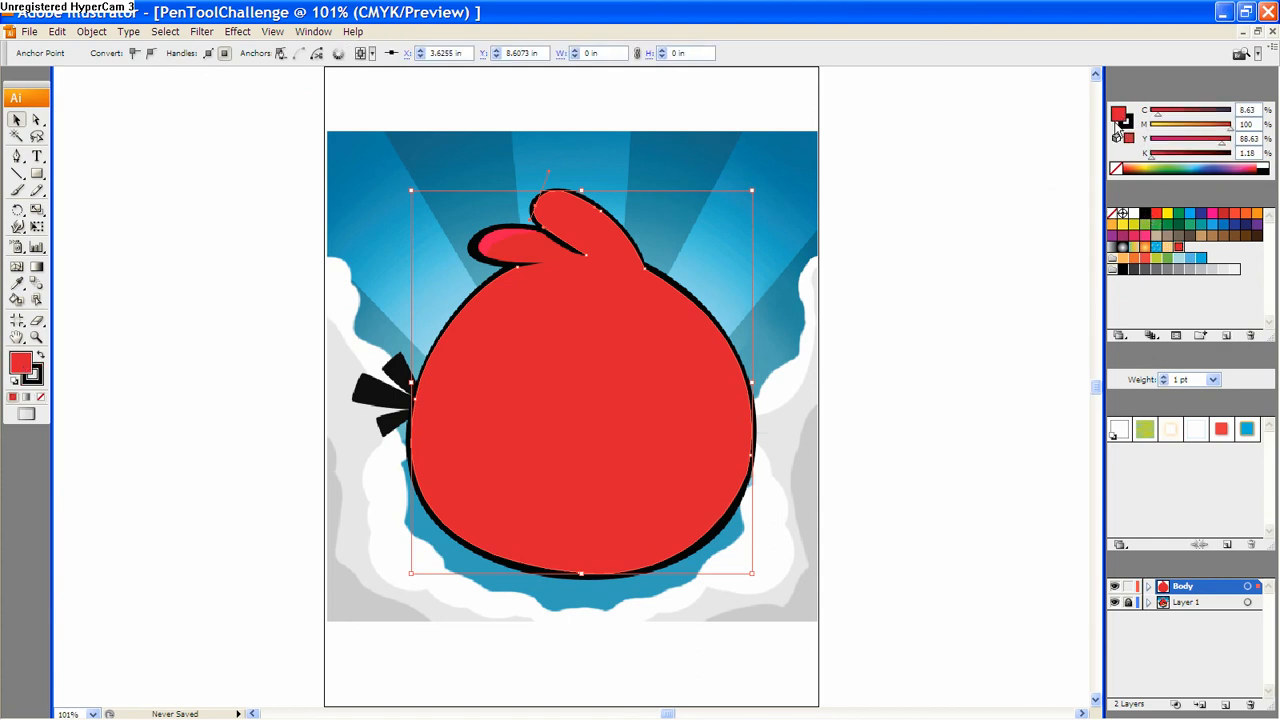
click(1116, 168)
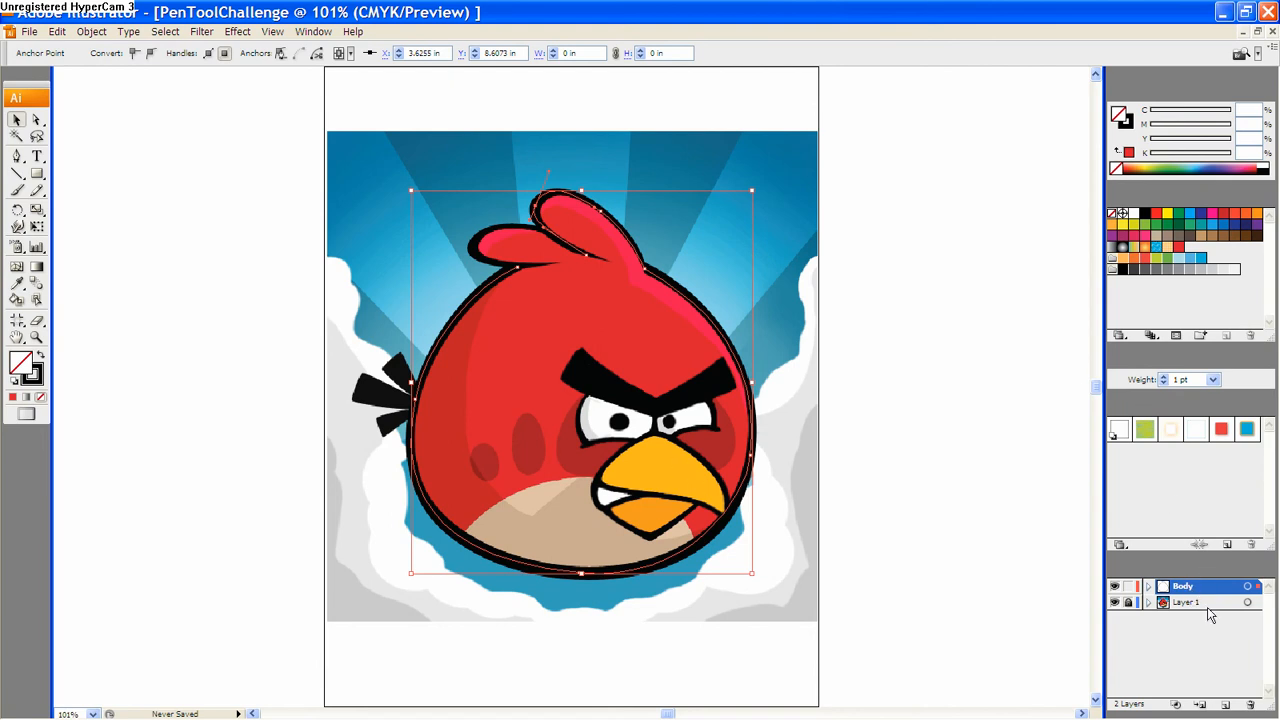
- Add a new layer above Body and lock the Body layer
click(1227, 705)
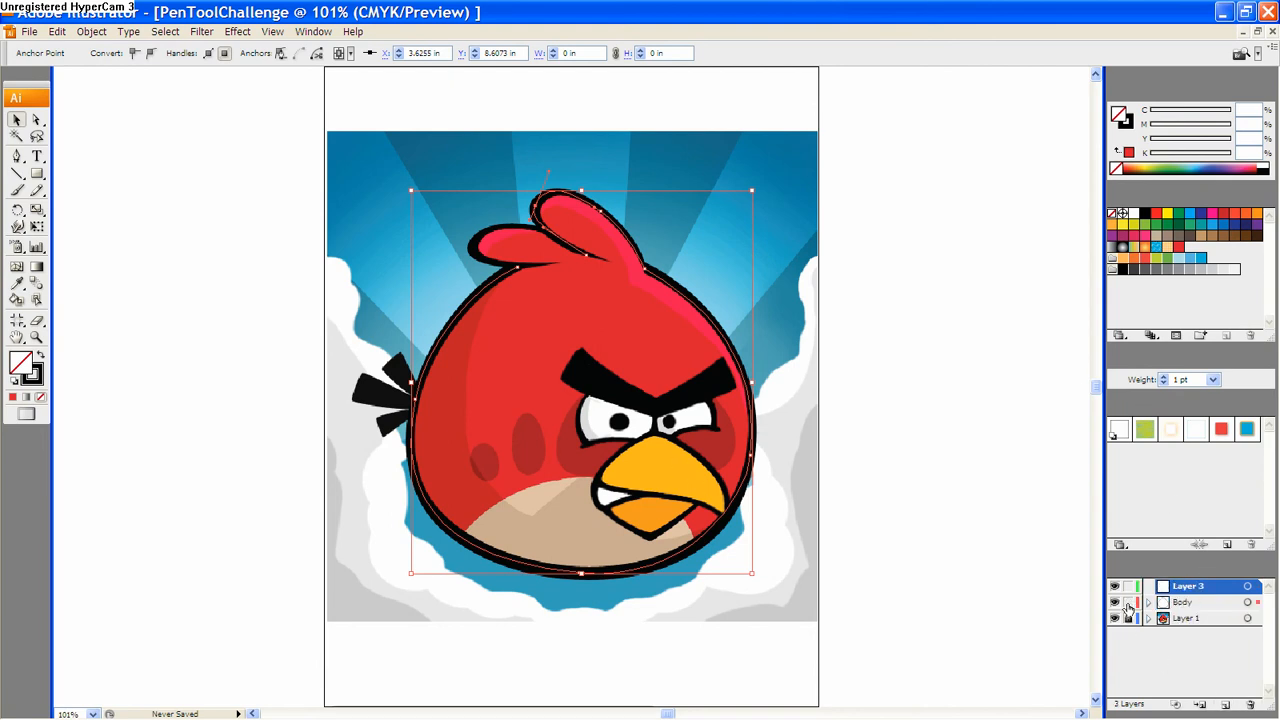
click(1129, 601)
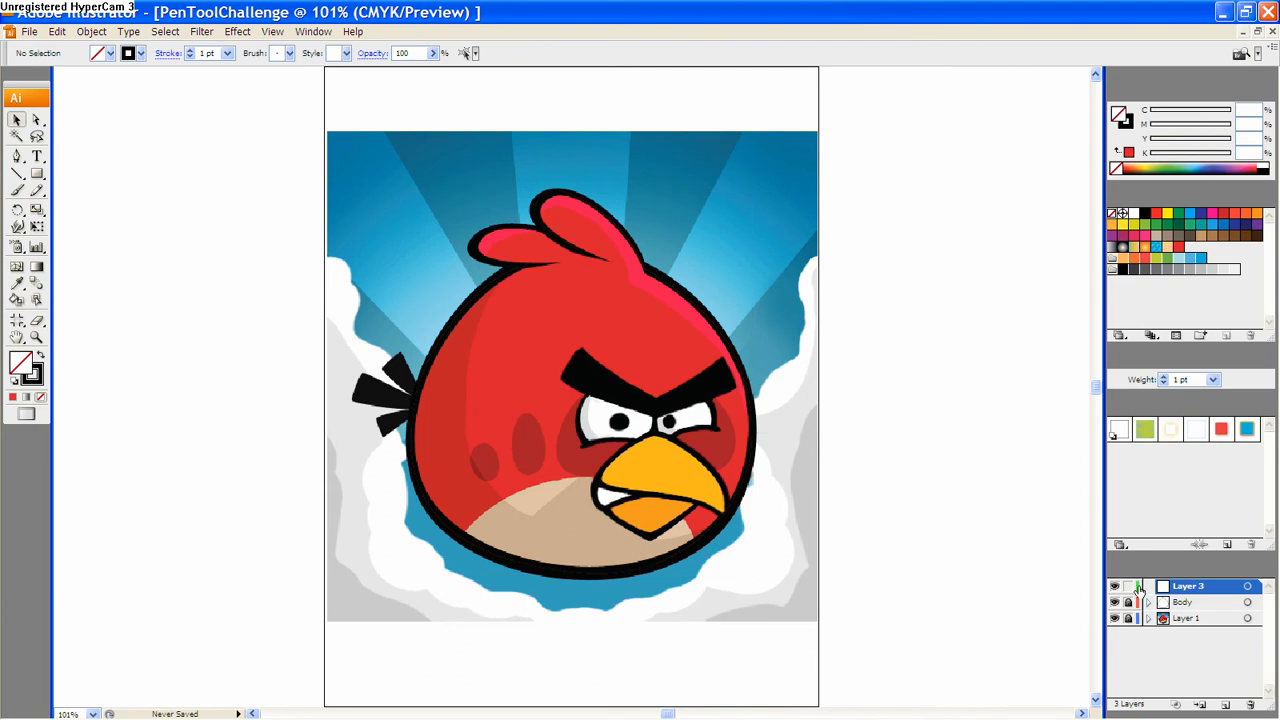
- Rename the new layer as Tail
double_click(1183, 588)
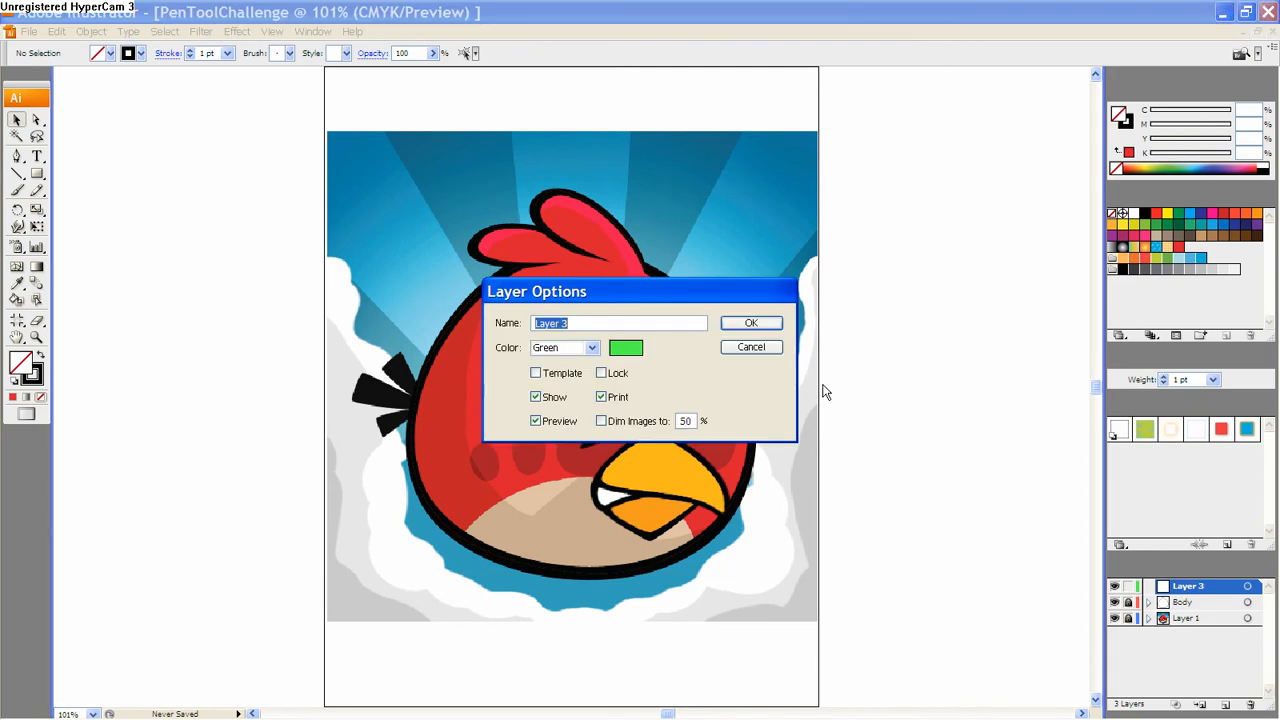
text(Tail)
click(766, 322)
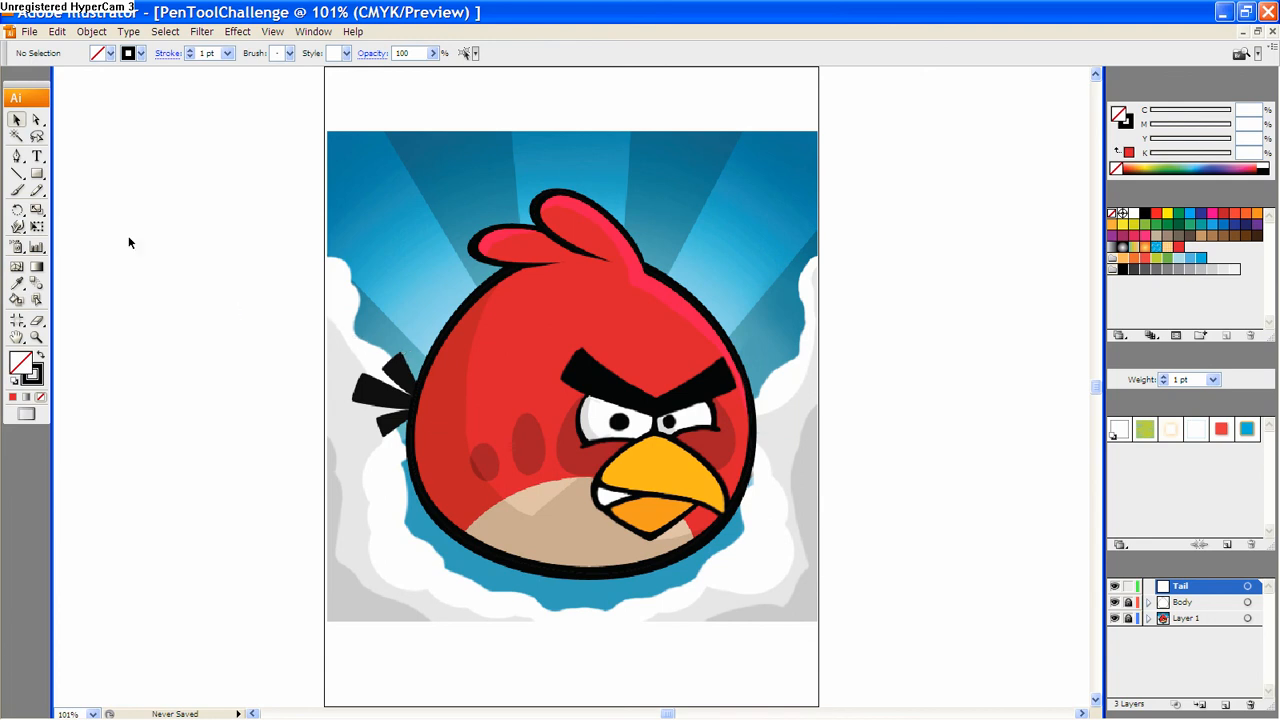
- Trace the bird's three tail feathers with the Pen tool as one closed, straight-edged path and fill it with green
click(17, 156)
click(417, 396)
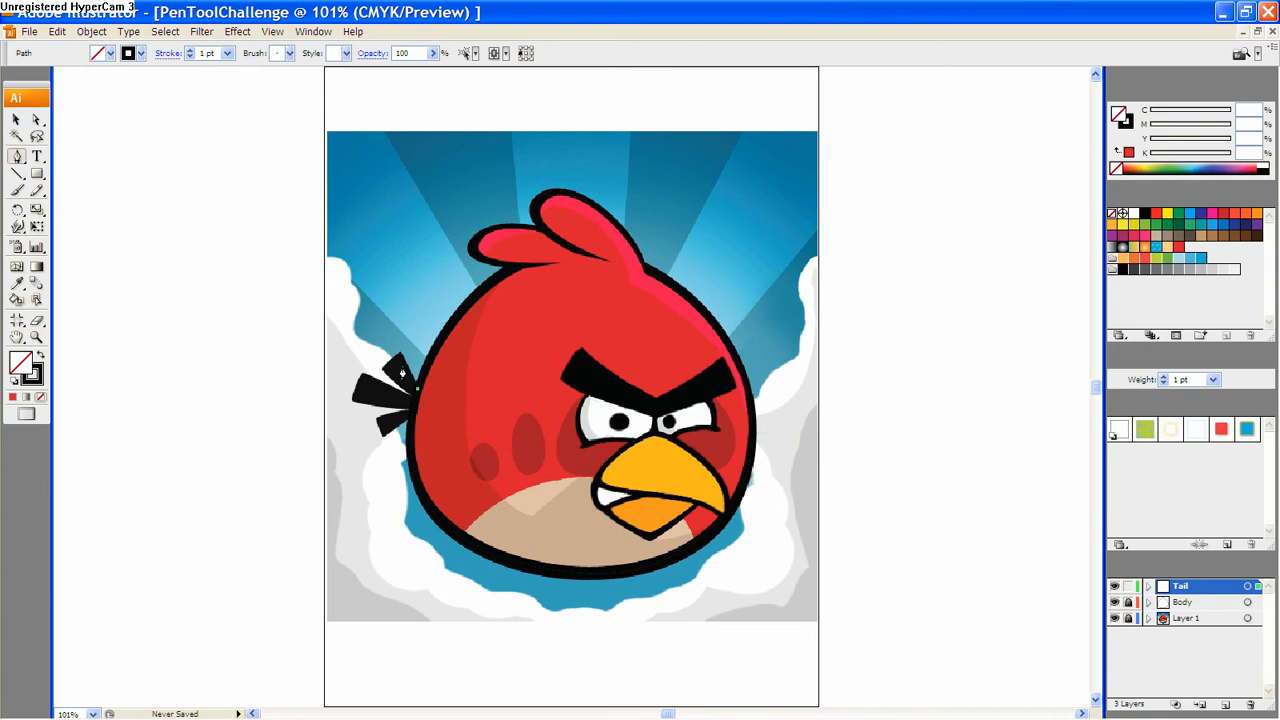
click(398, 355)
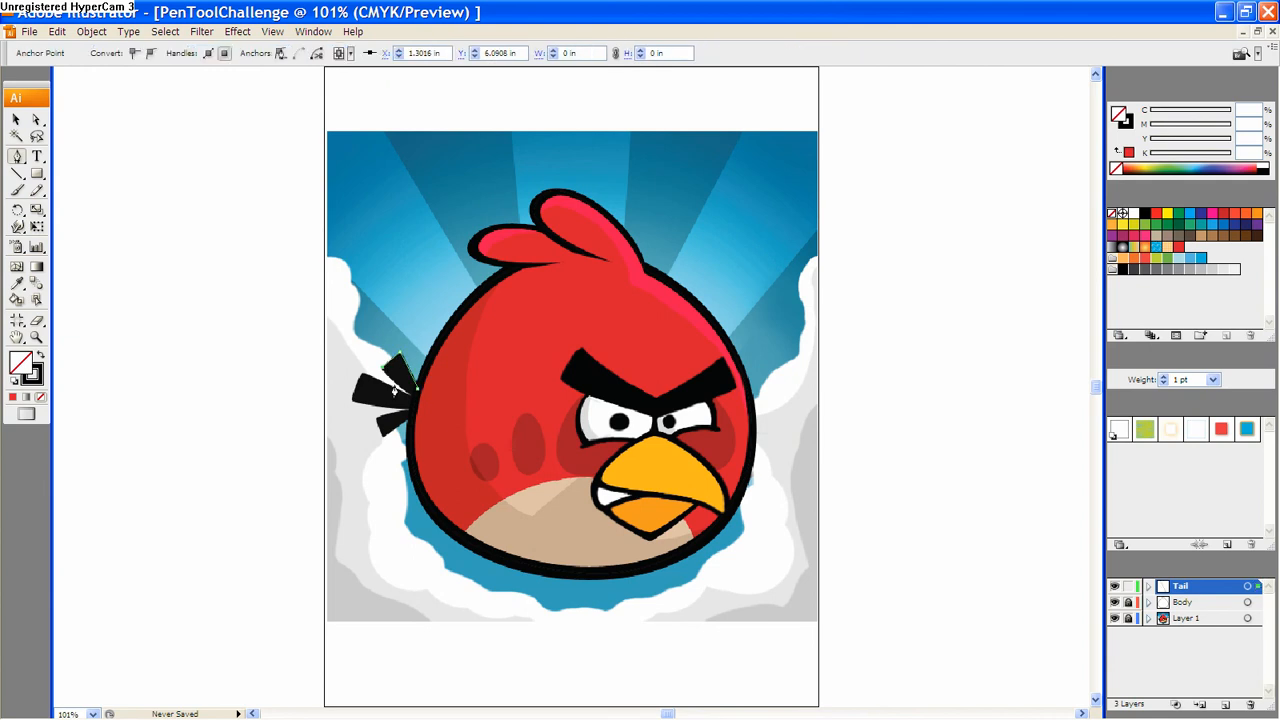
click(383, 370)
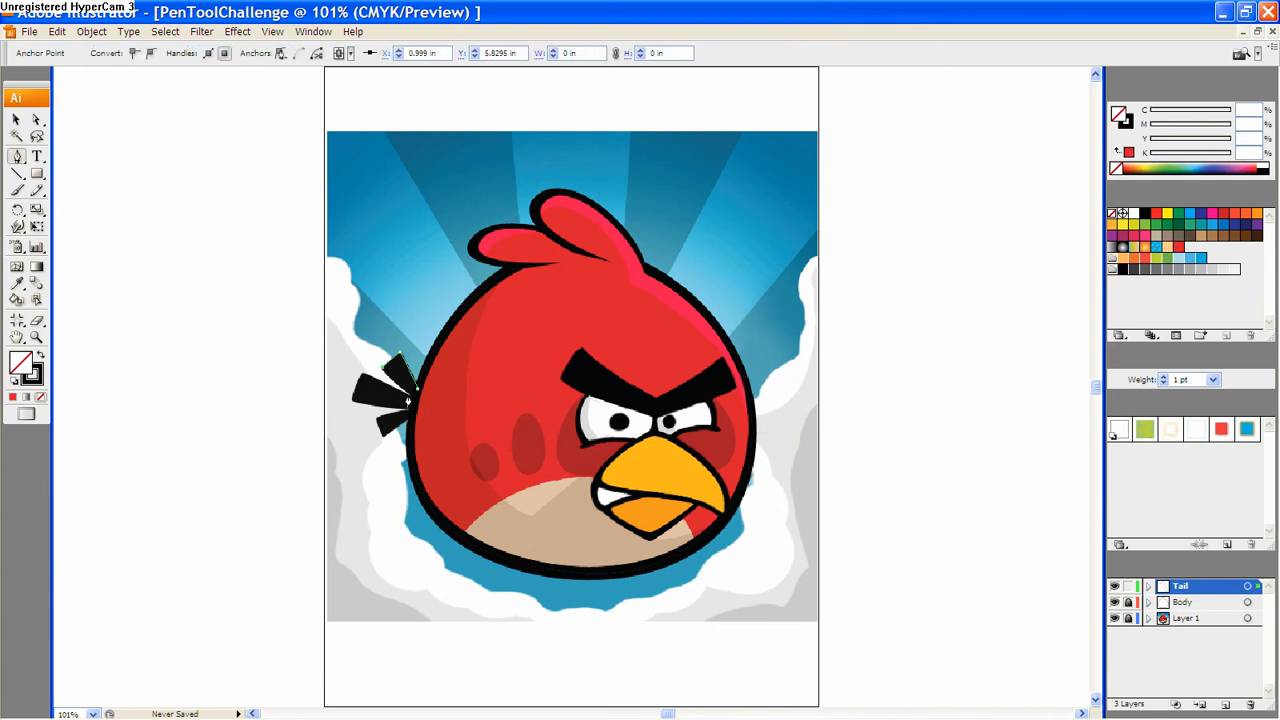
click(361, 375)
click(352, 399)
click(377, 419)
click(380, 440)
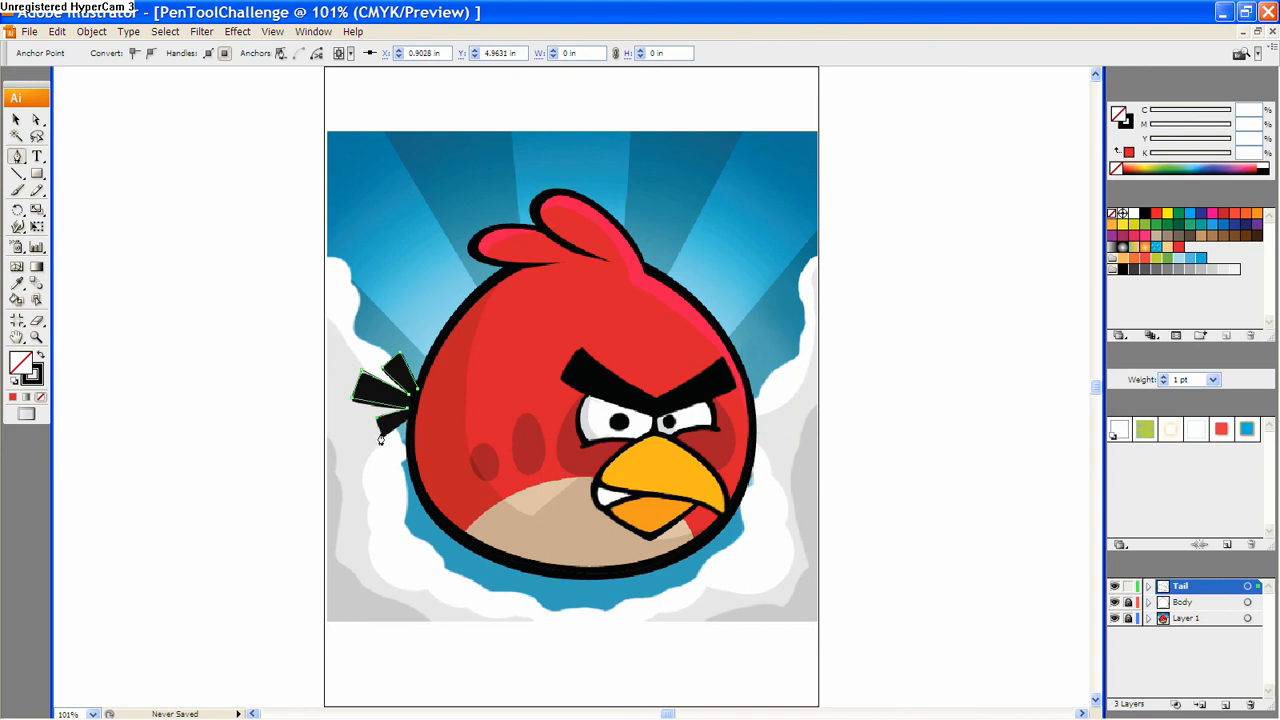
click(408, 426)
click(419, 398)
click(419, 398)
click(1179, 215)
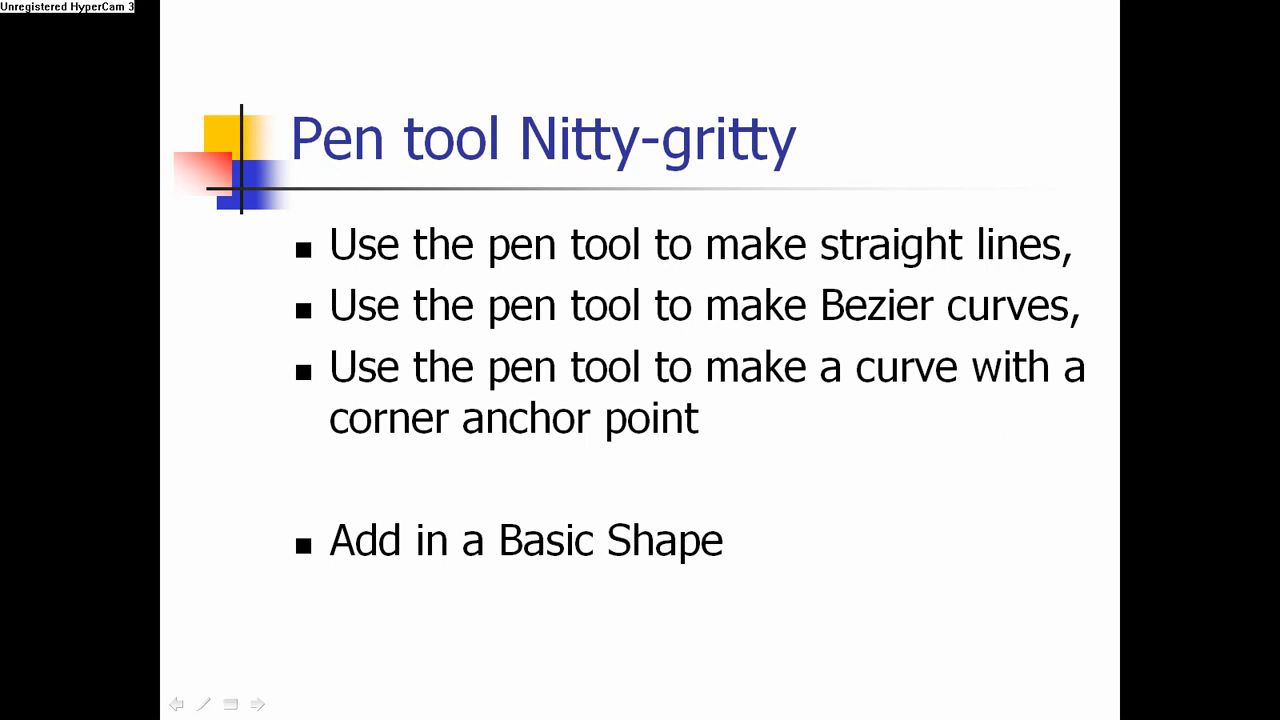
key(alt+Tab)
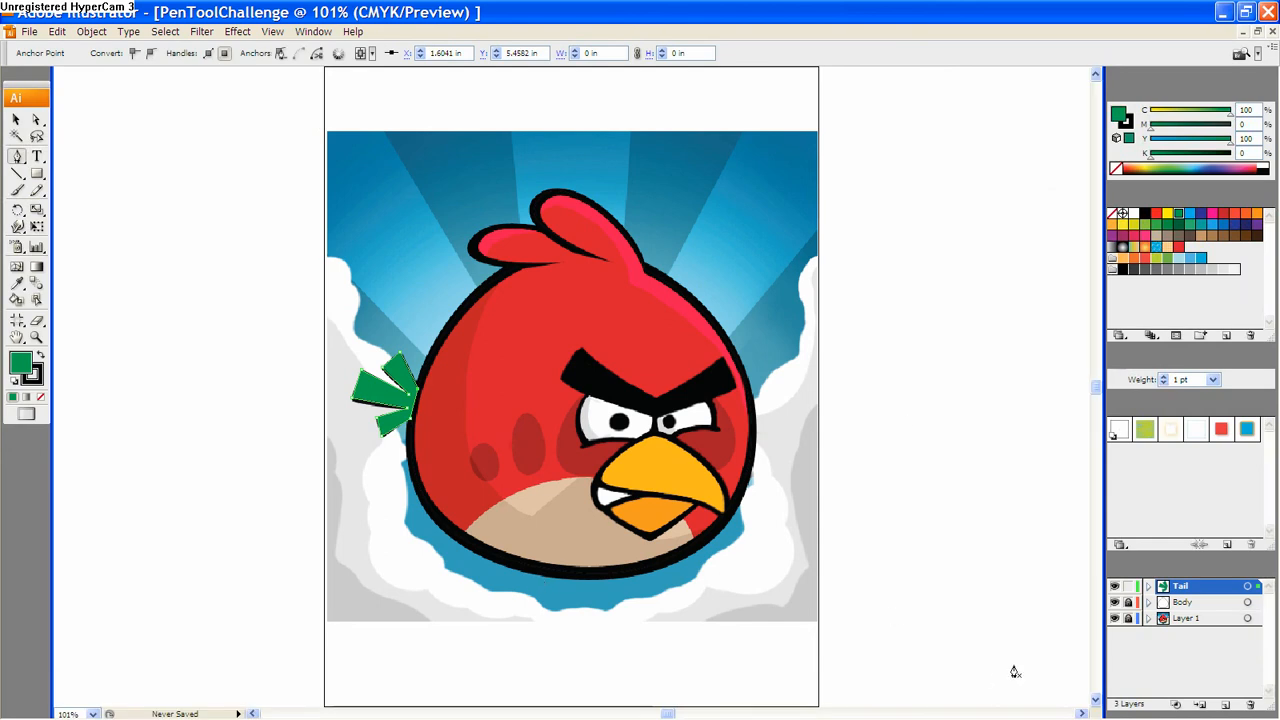
- Unlock the Body layer and examine the open end of its path with the Tail layer and Layer 1 temporarily hidden
click(1116, 587)
click(1115, 618)
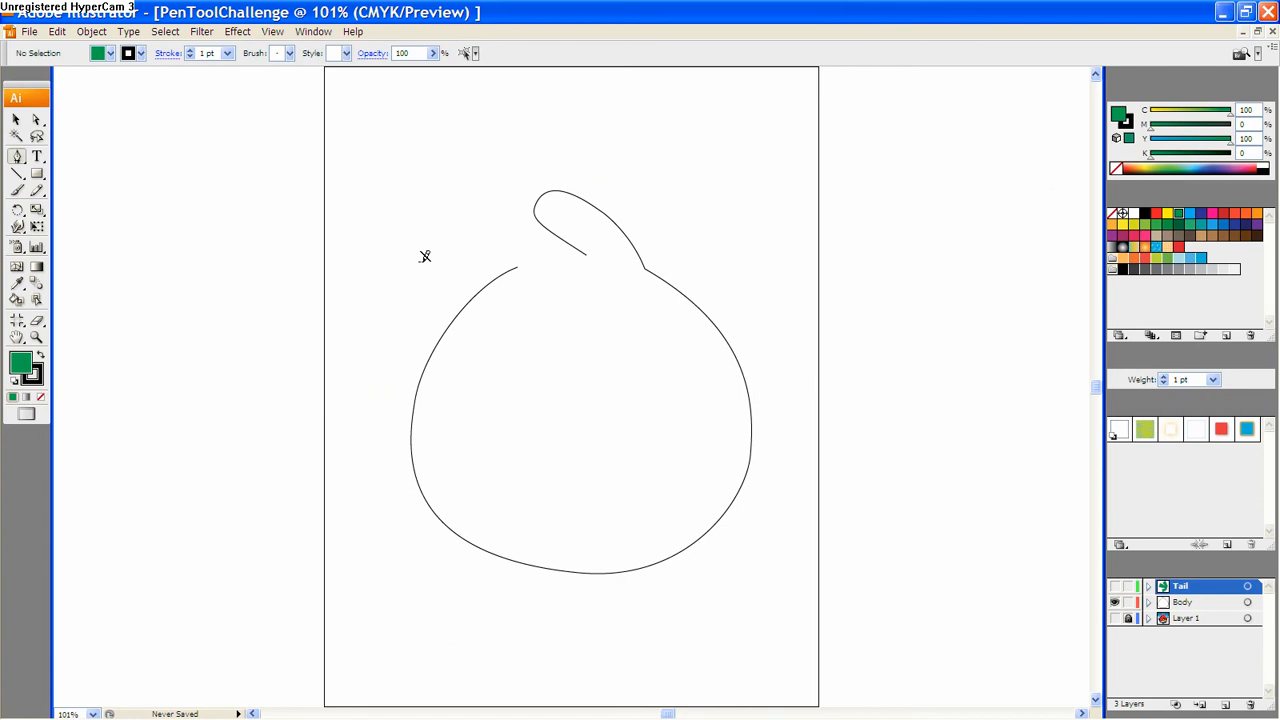
click(16, 121)
click(440, 334)
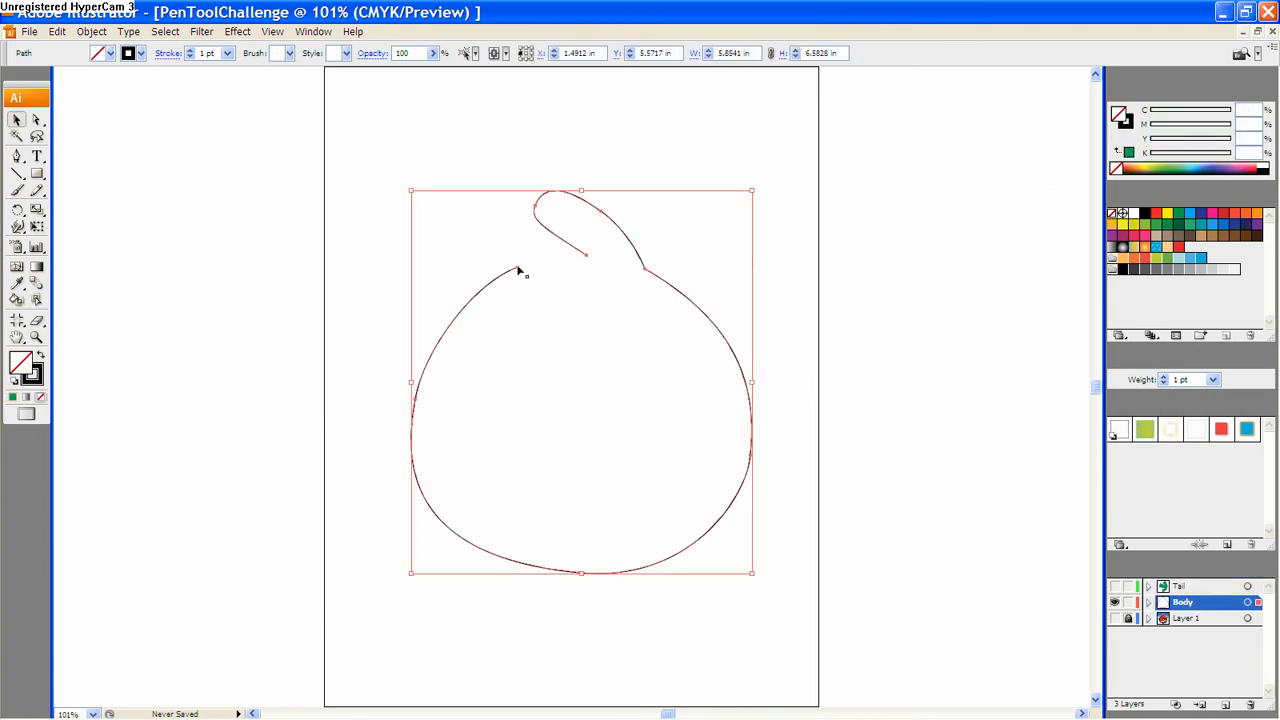
click(36, 120)
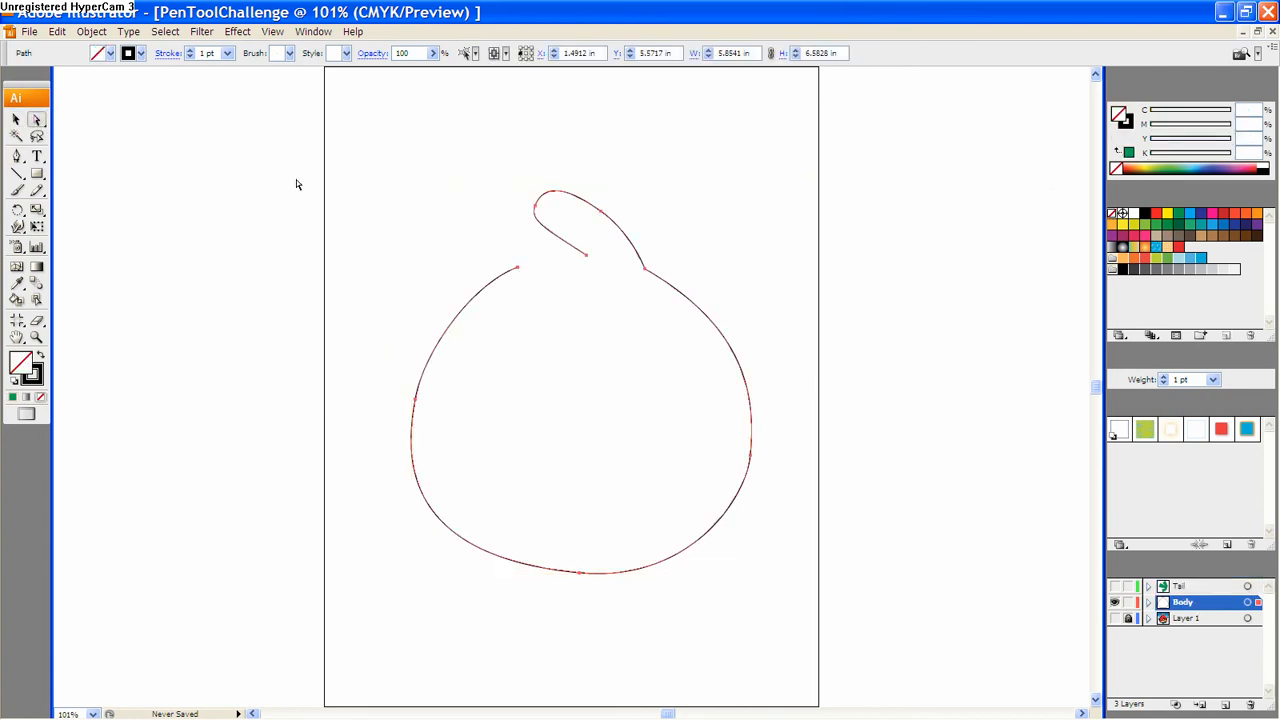
click(519, 270)
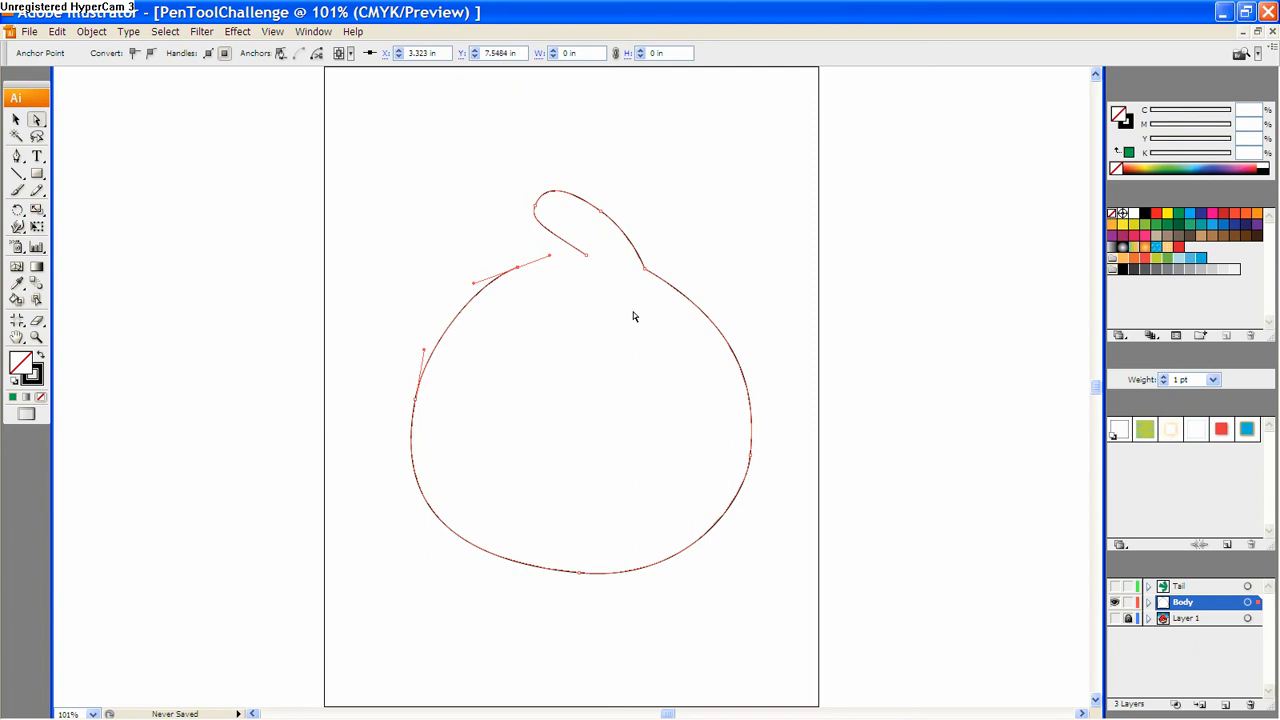
click(1114, 618)
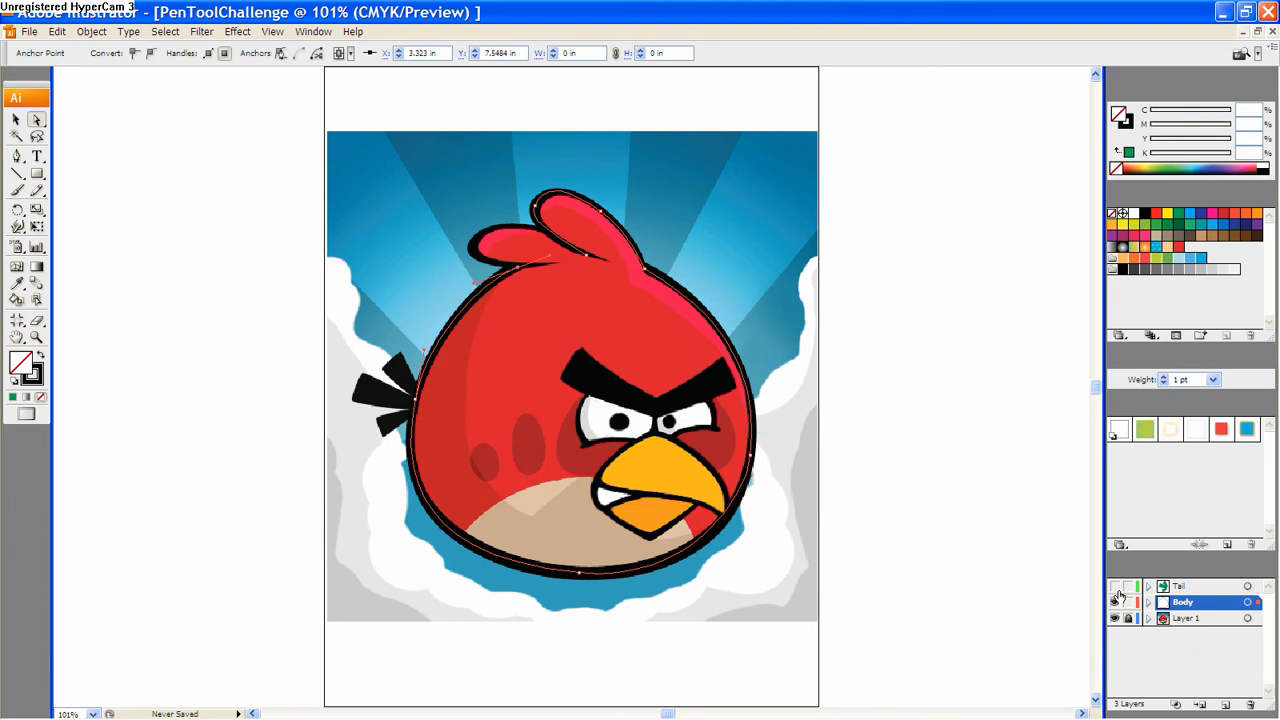
click(1114, 587)
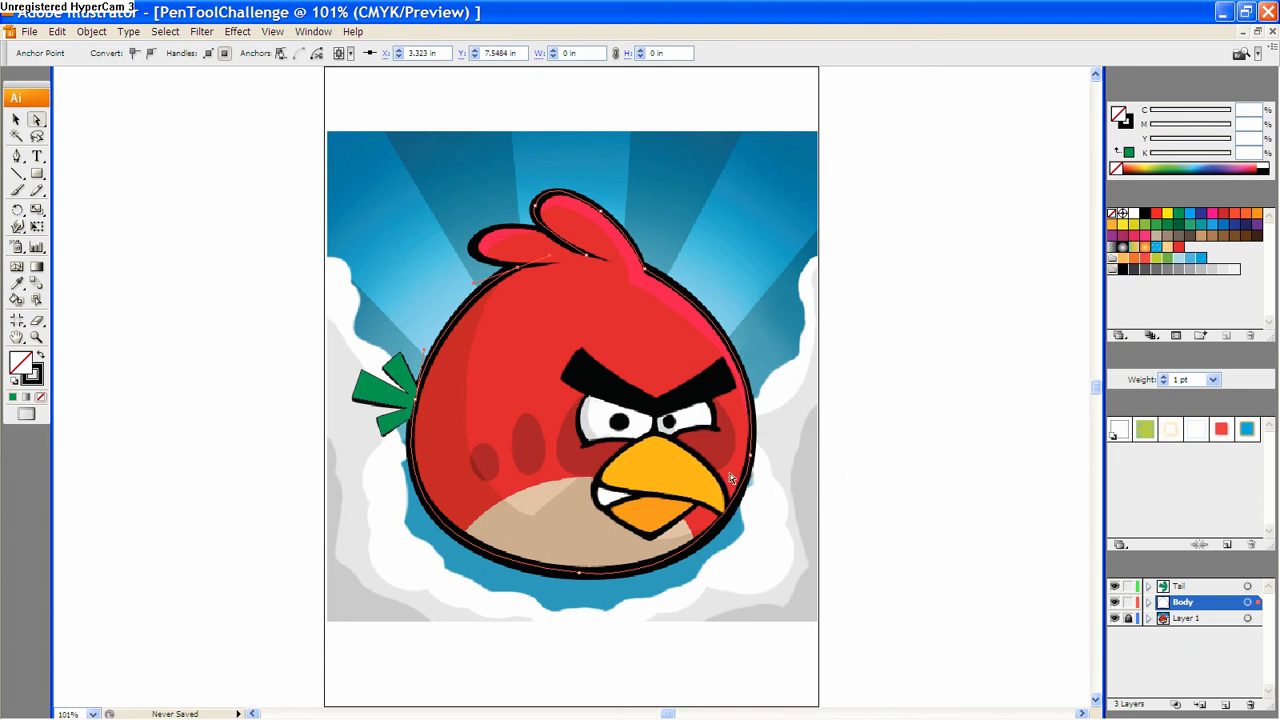
- Add a new layer above Tail and name it Eye
click(1183, 587)
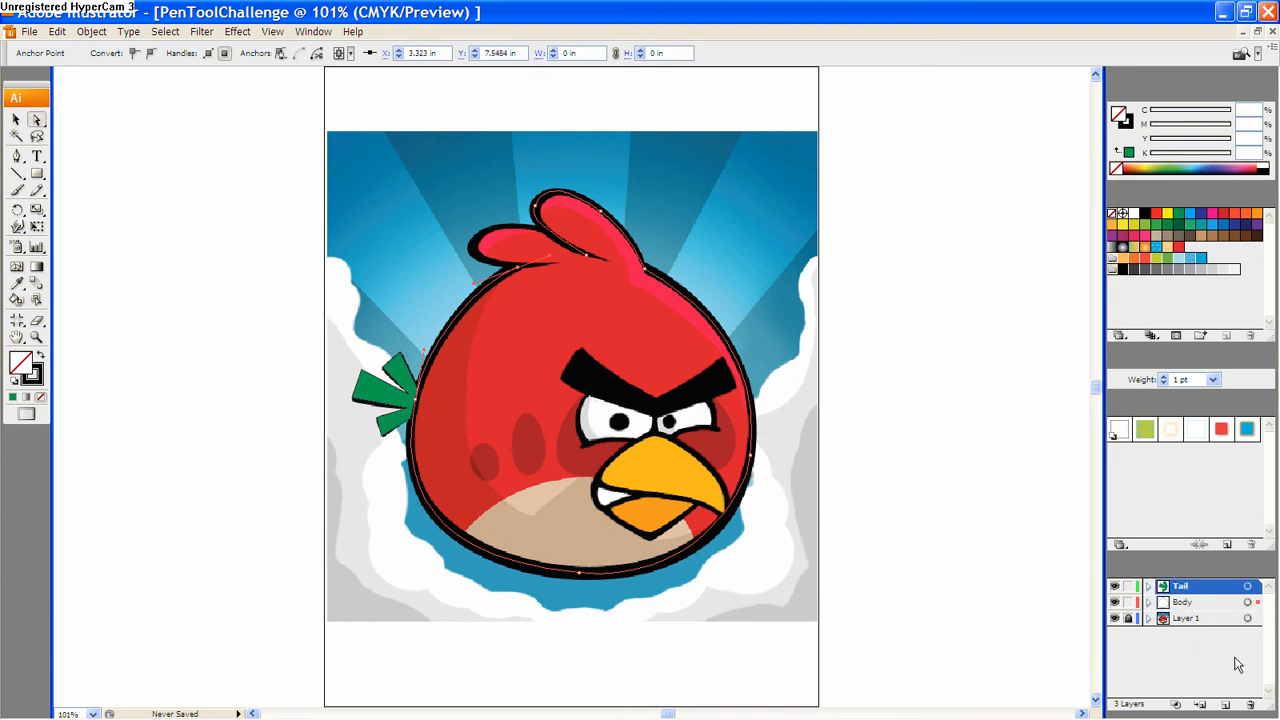
click(1228, 704)
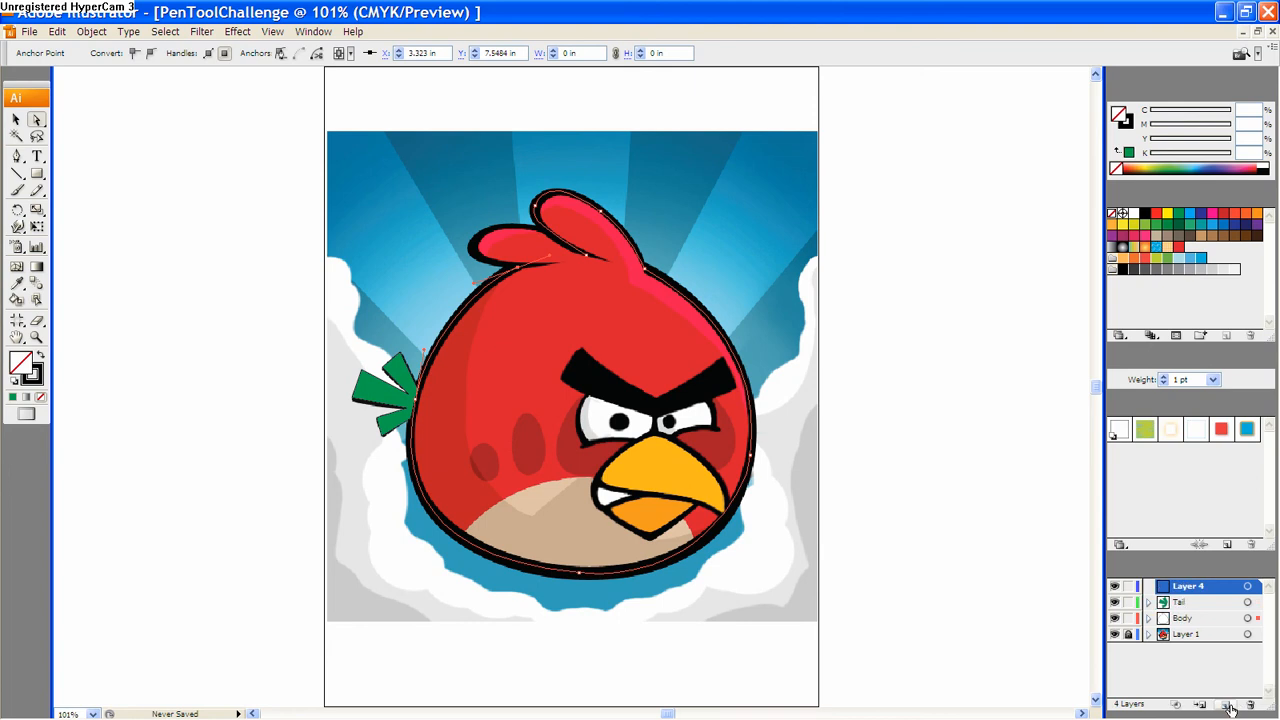
double_click(1190, 586)
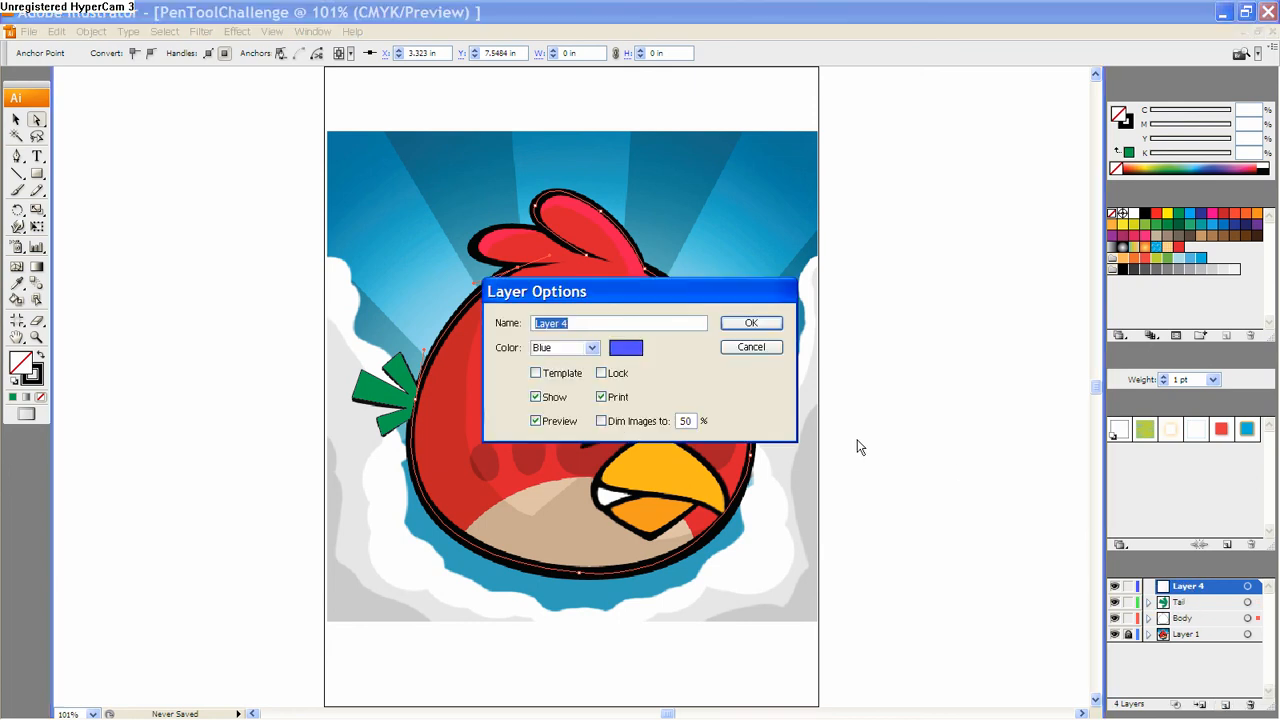
text(Eye)
click(771, 331)
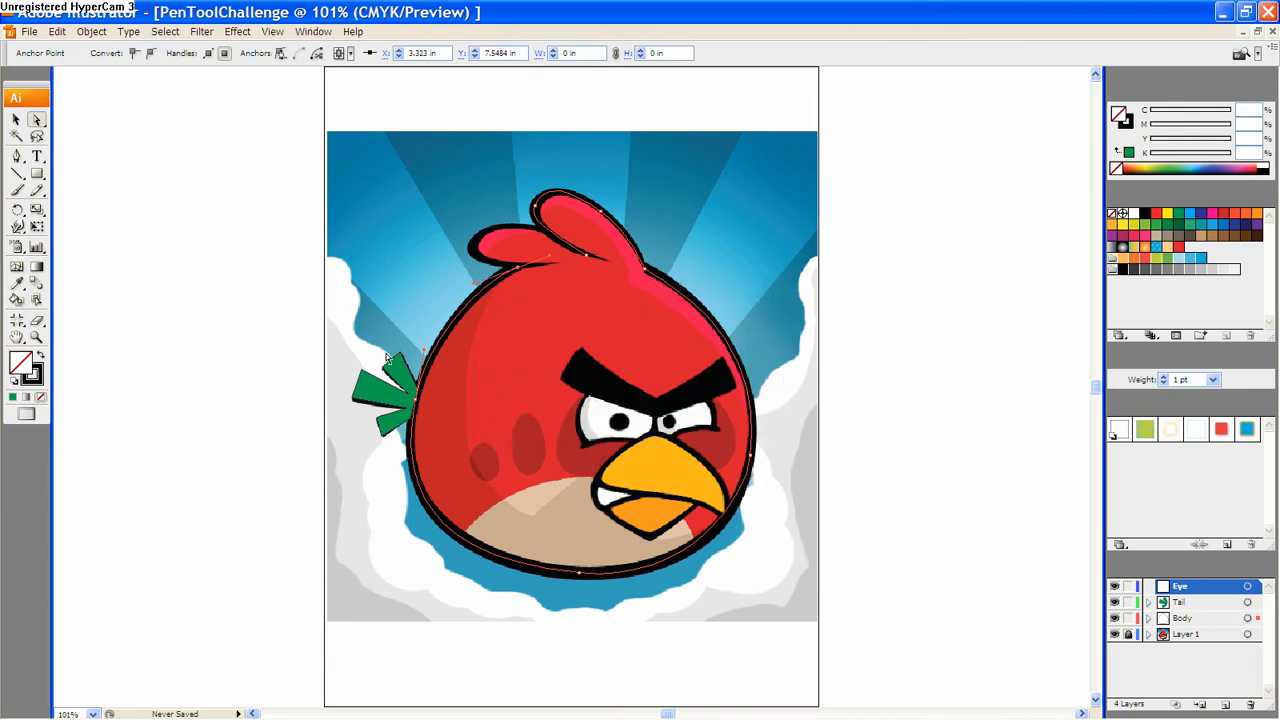
- Draw an ellipse about 1.33 by 1.24 in around the bird's larger eye and another about 3.53 by 3 in overlapping its lower edge
drag(36, 174, 172, 289)
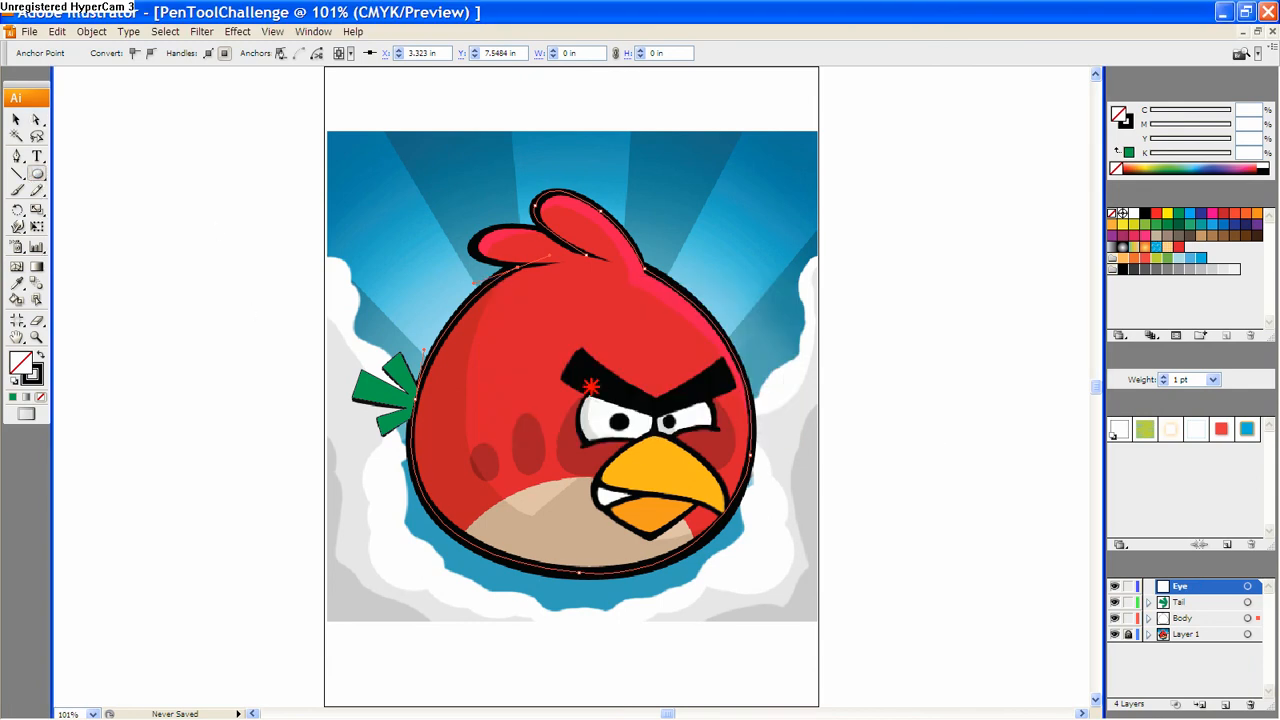
drag(591, 385, 655, 452)
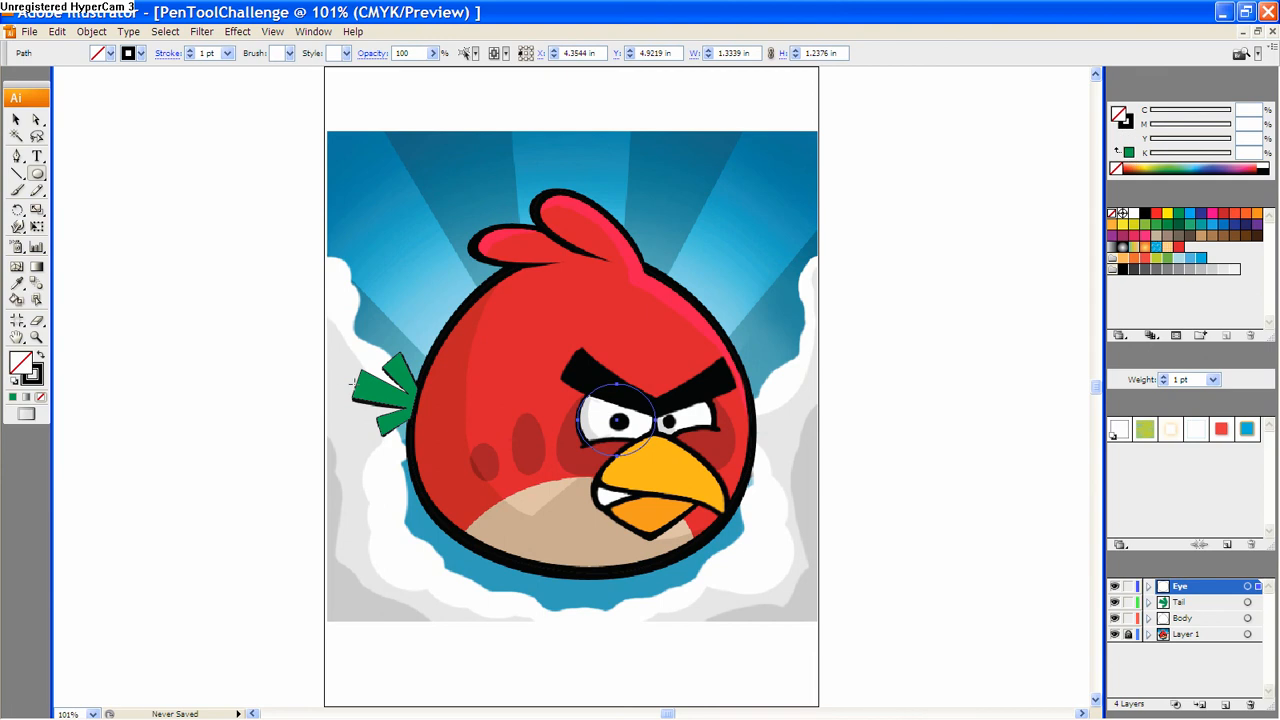
click(36, 177)
drag(700, 612, 516, 440)
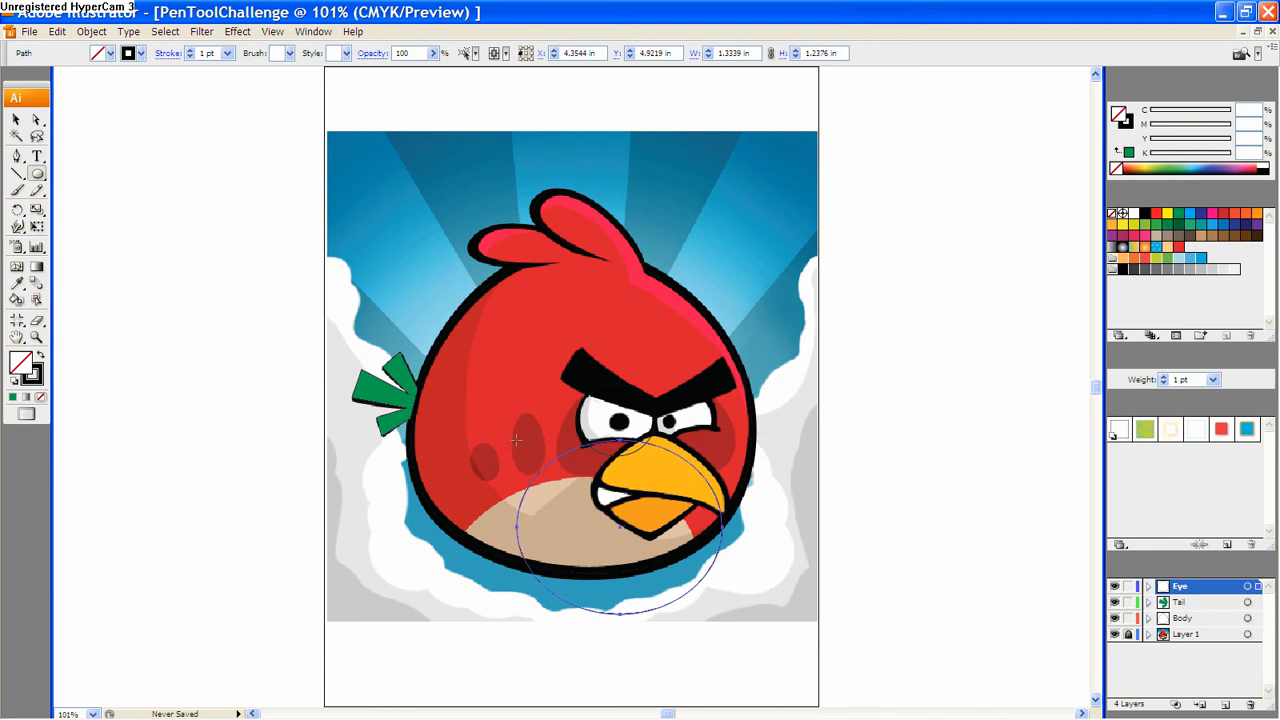
- Subtract the large ellipse from the eye ellipse with Pathfinder and fill the resulting shape with white
click(16, 119)
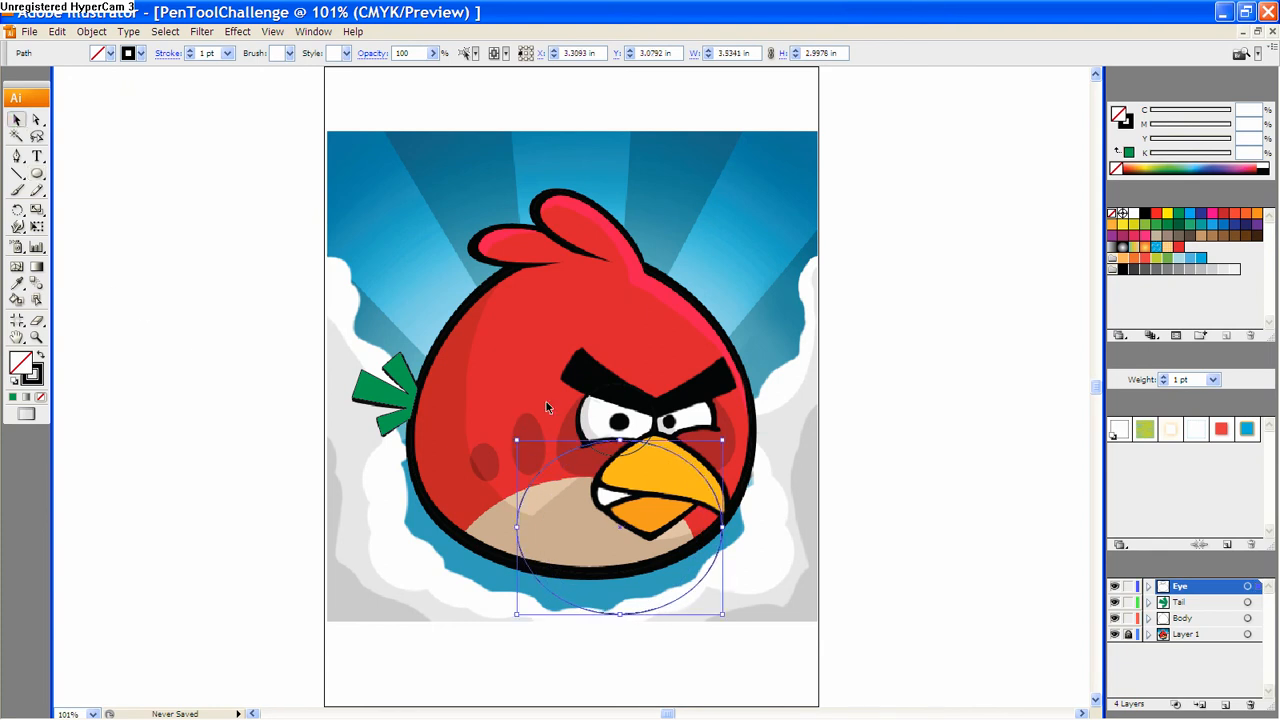
click(620, 428)
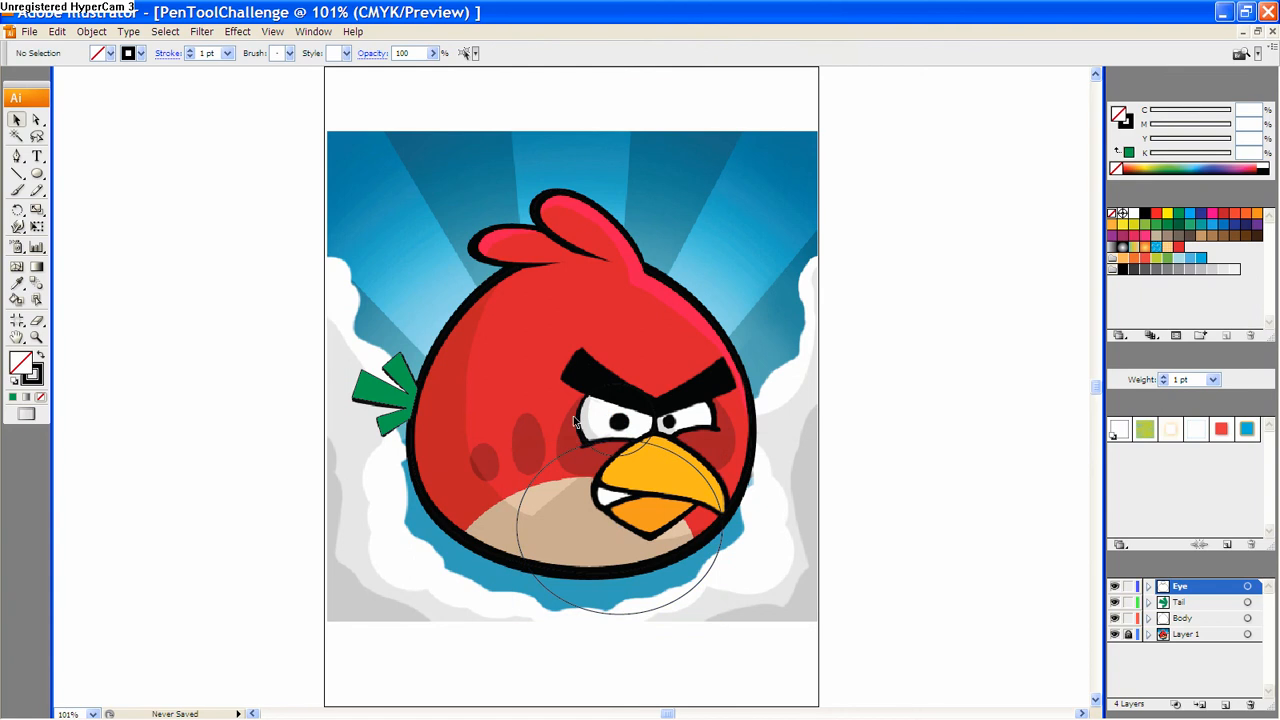
click(600, 455)
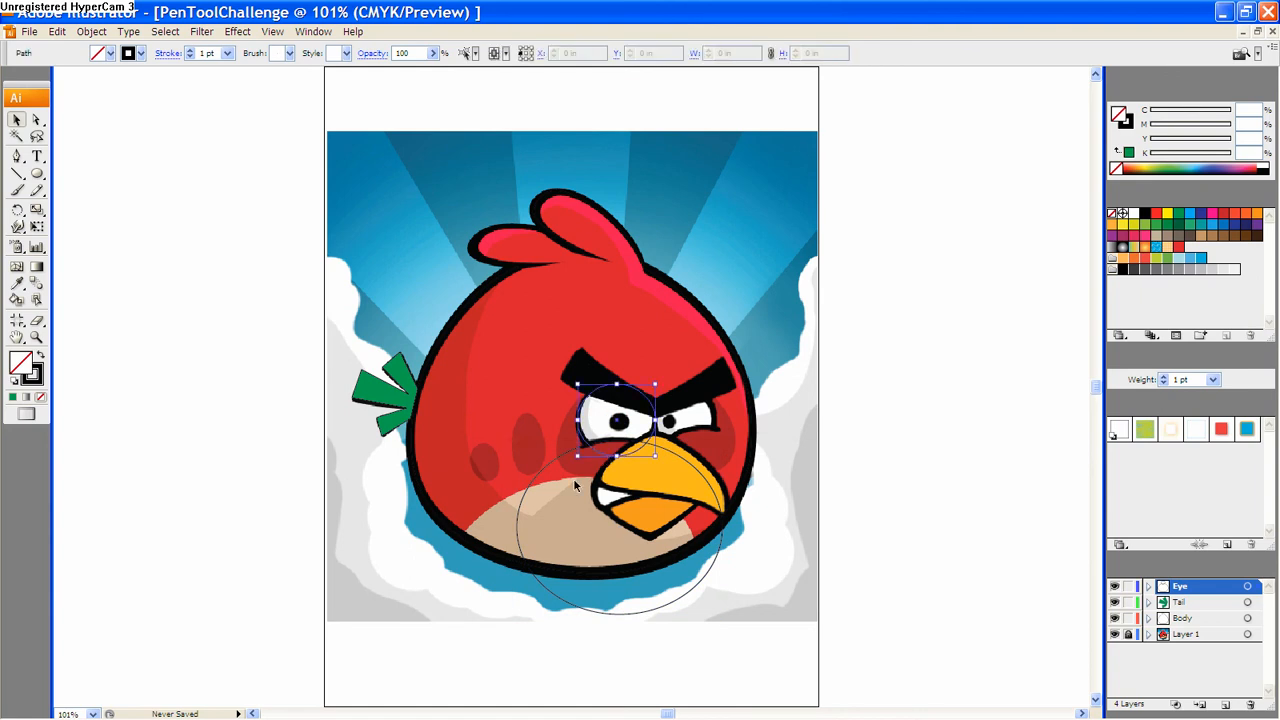
shift+click(521, 500)
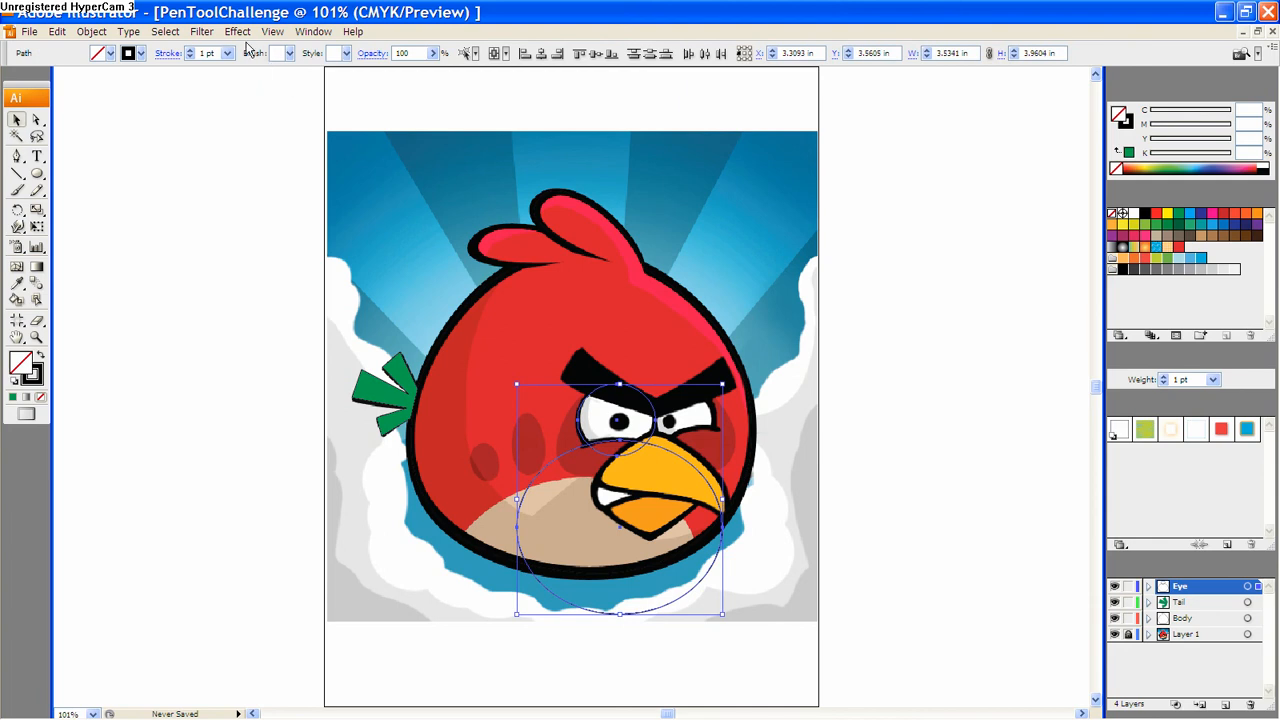
click(298, 33)
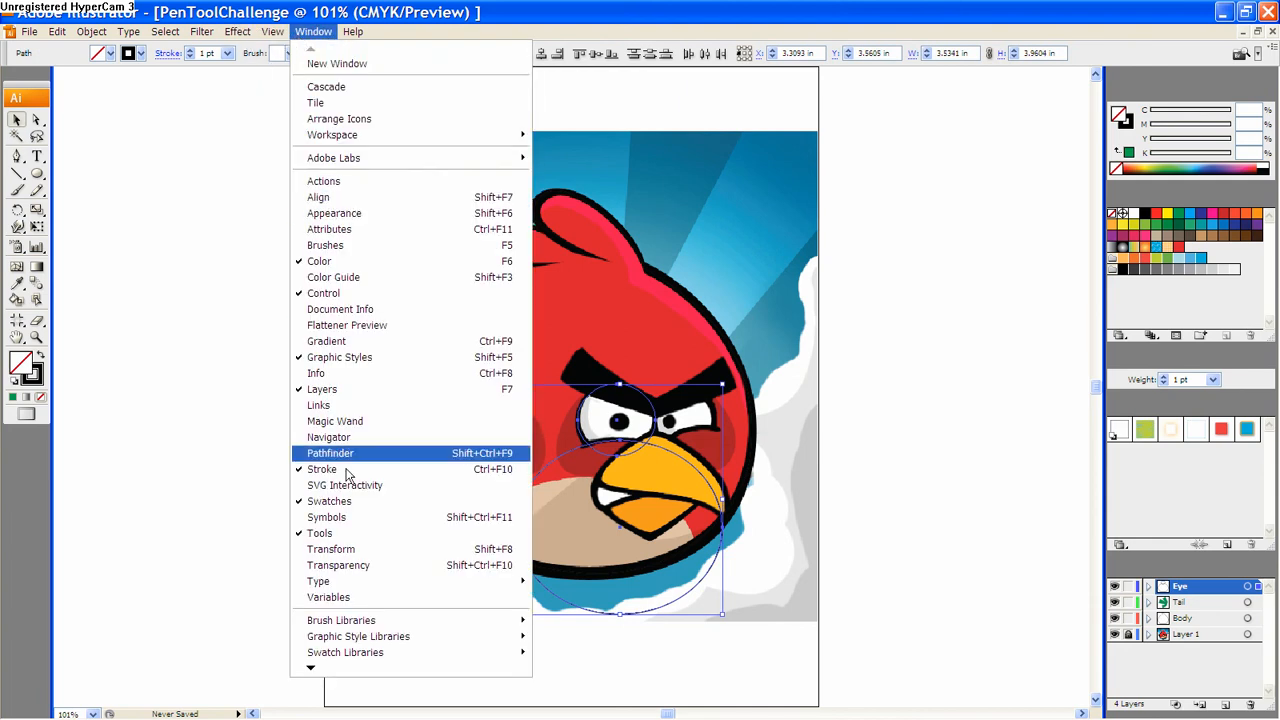
click(405, 462)
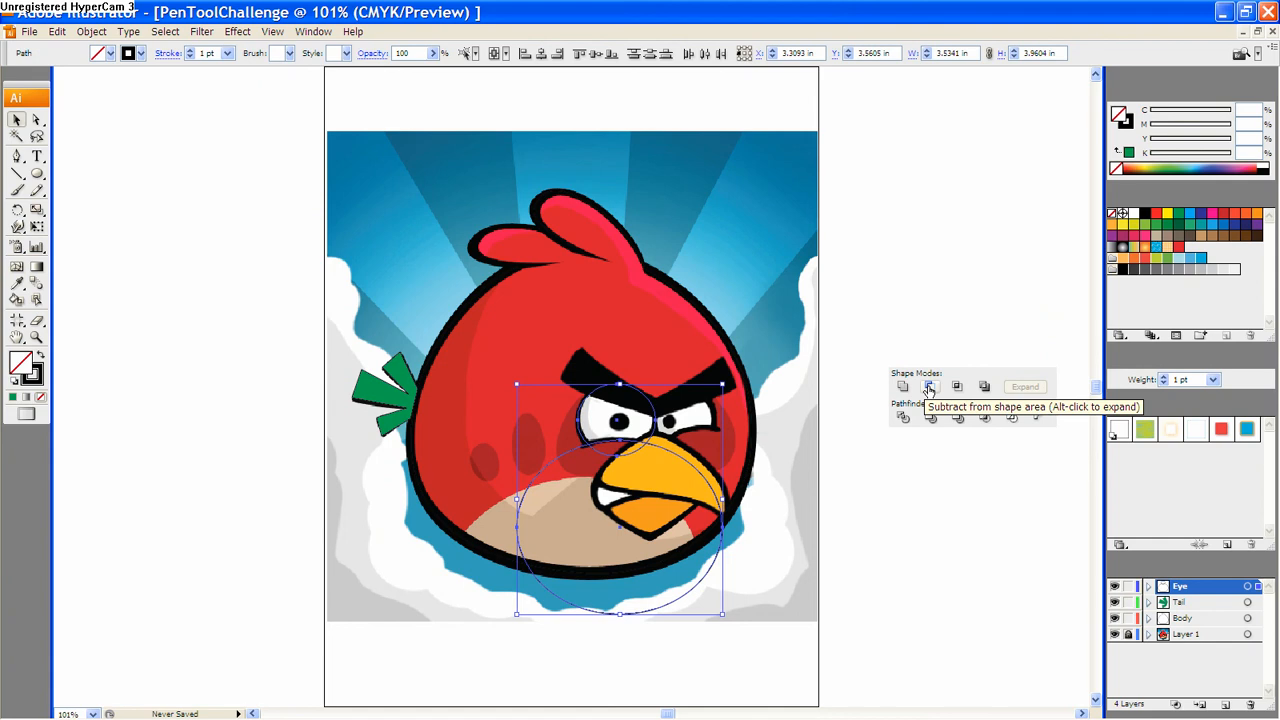
click(929, 387)
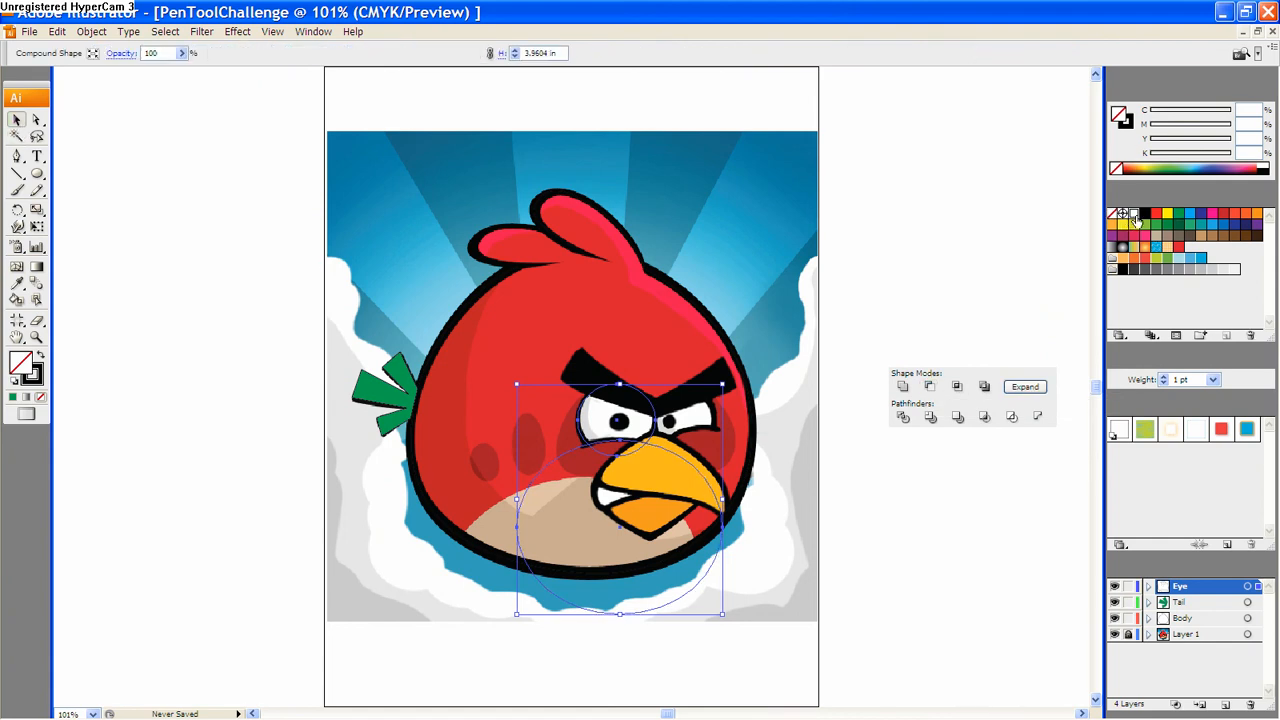
click(1134, 216)
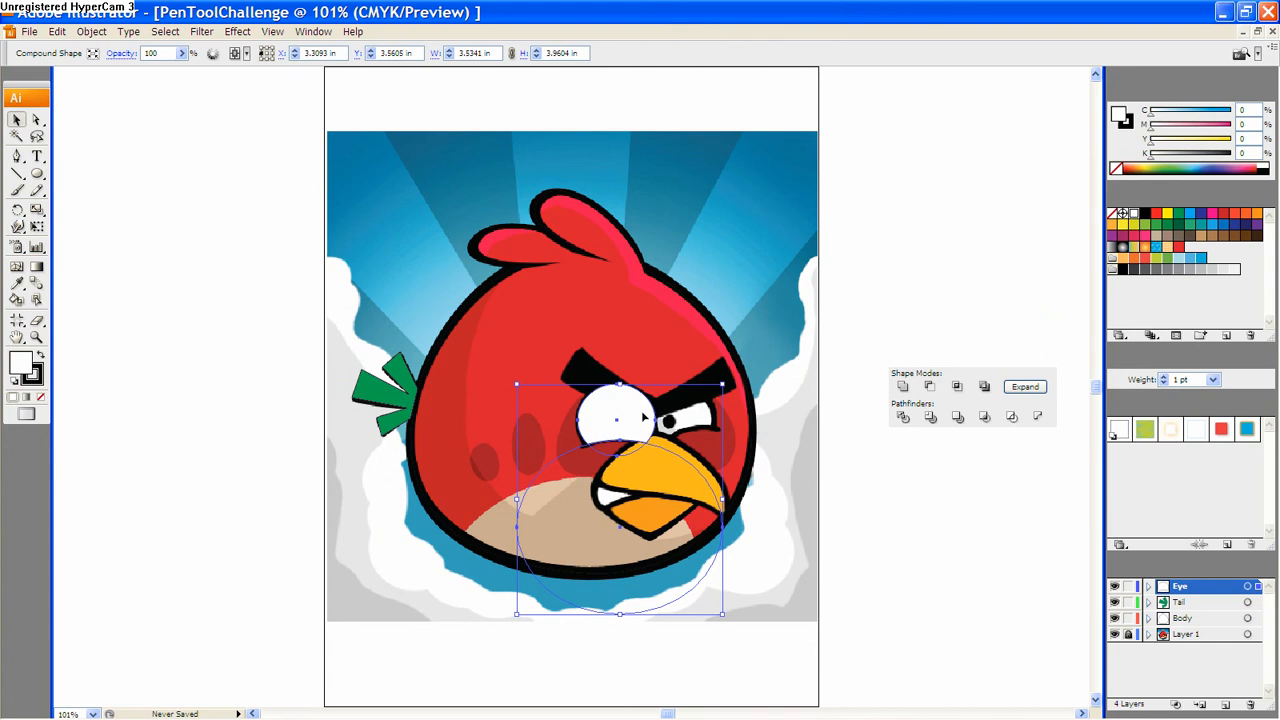
click(885, 480)
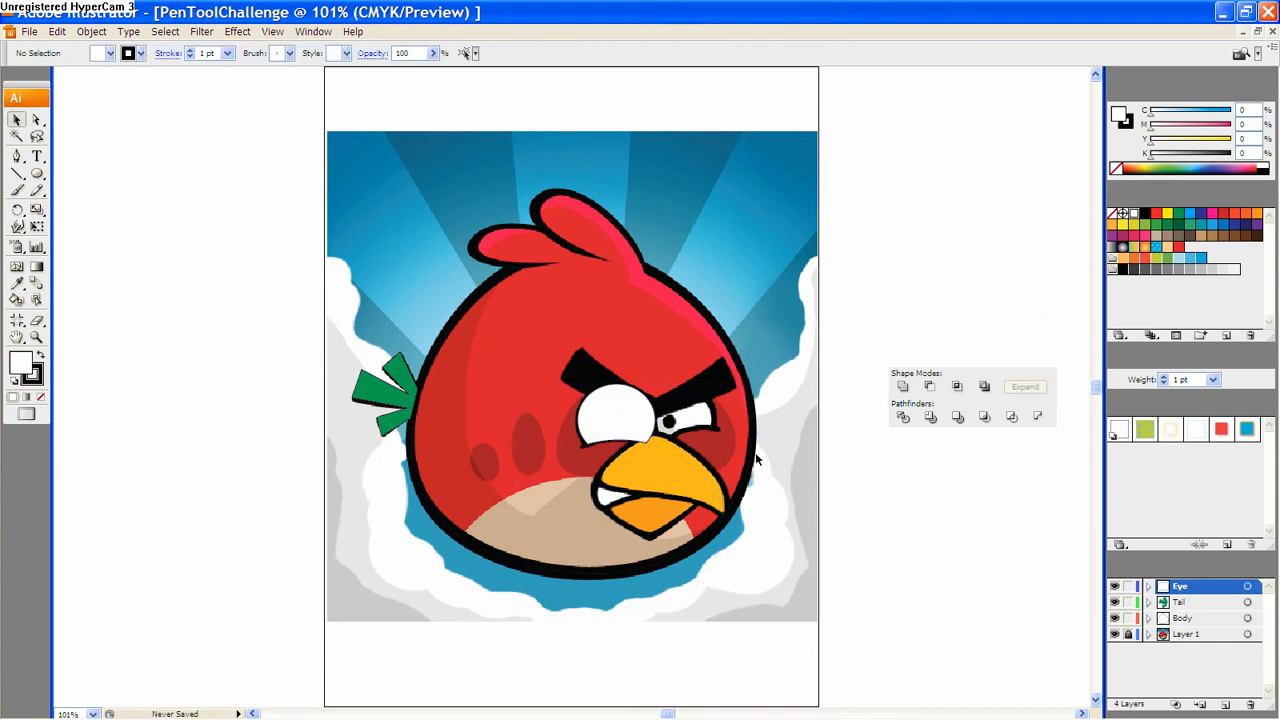
- Trace the eyebrow above the white eye with the Pen tool as a closed four-cornered shape
click(17, 158)
click(578, 353)
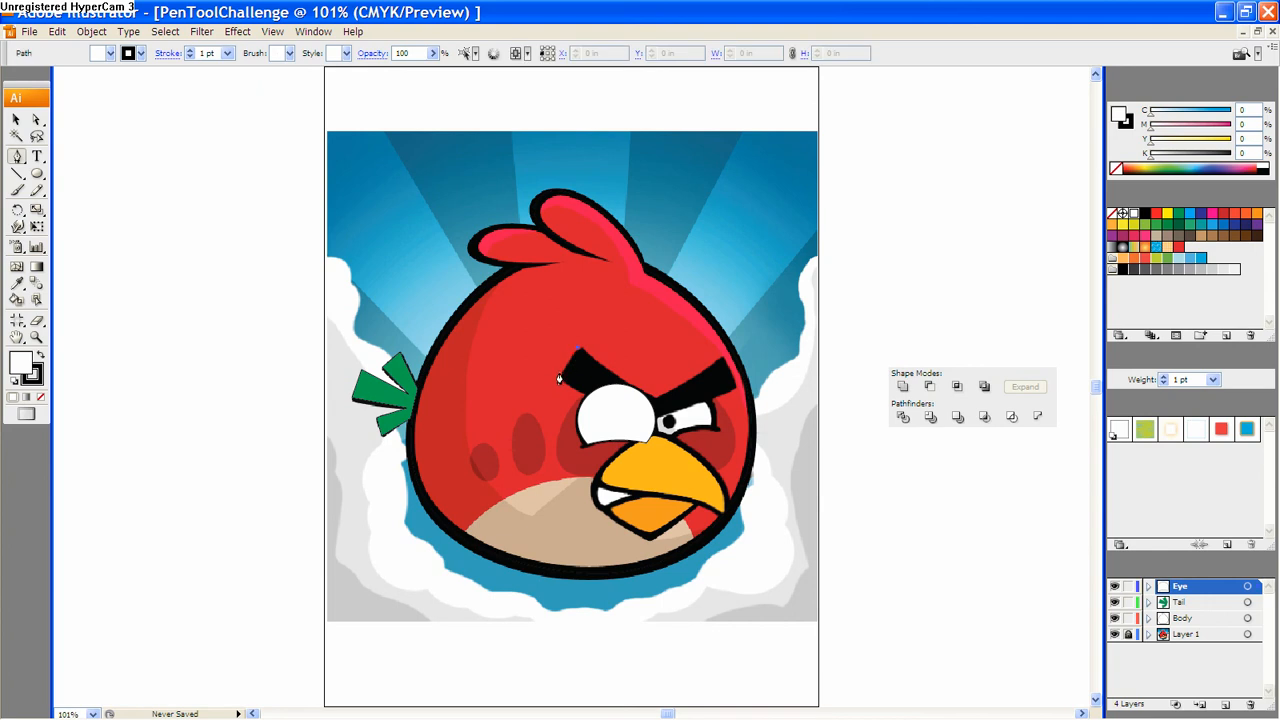
click(560, 380)
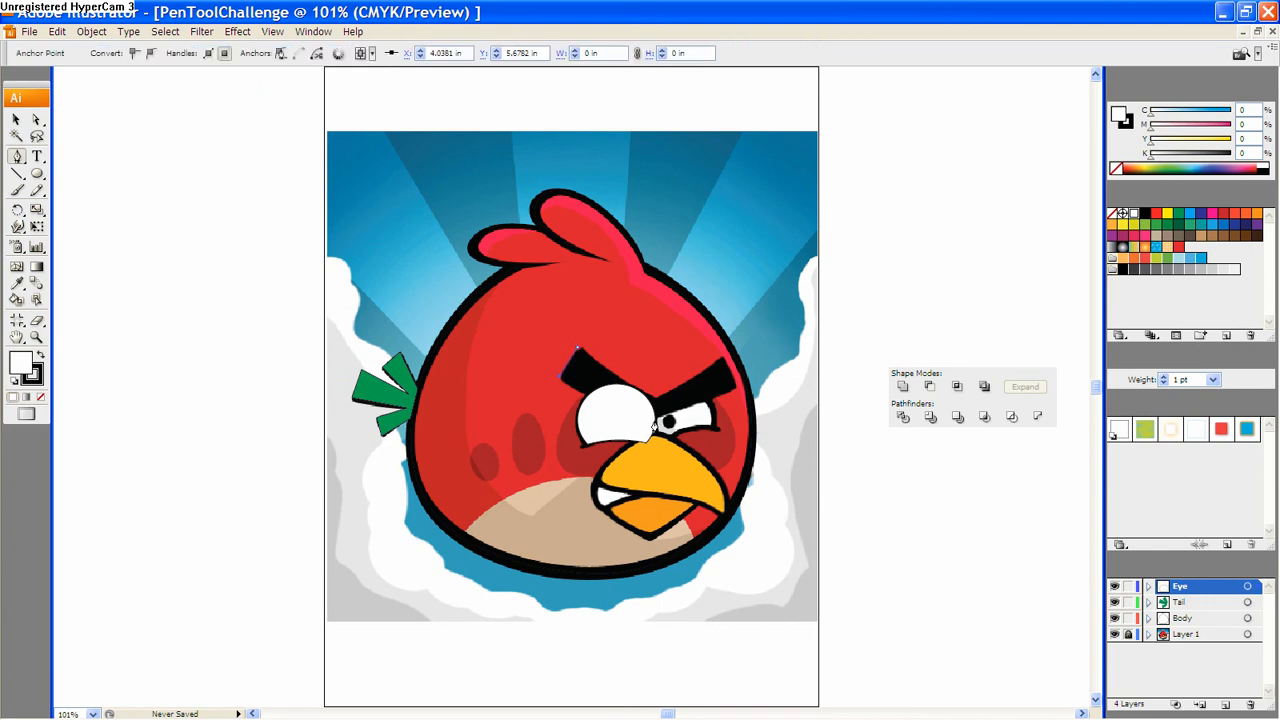
click(656, 409)
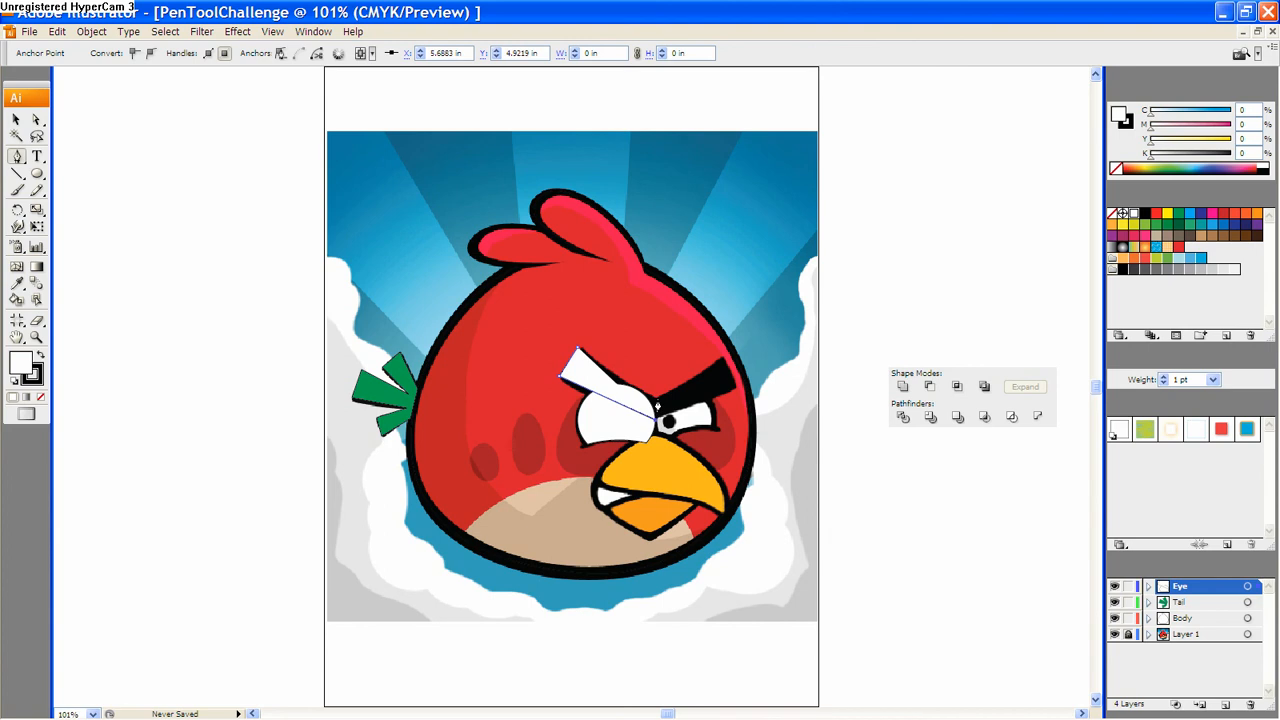
click(578, 353)
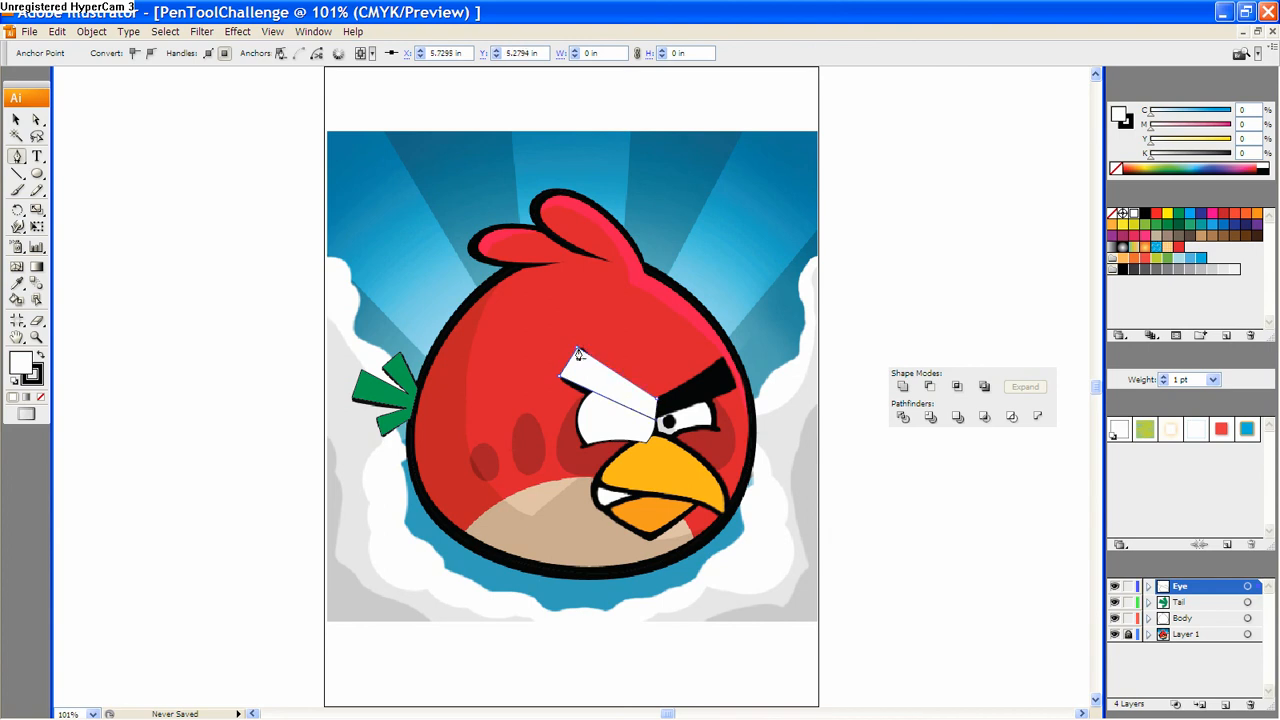
- Subtract the eyebrow shape from the white eye shape with Pathfinder and deselect the result
click(16, 120)
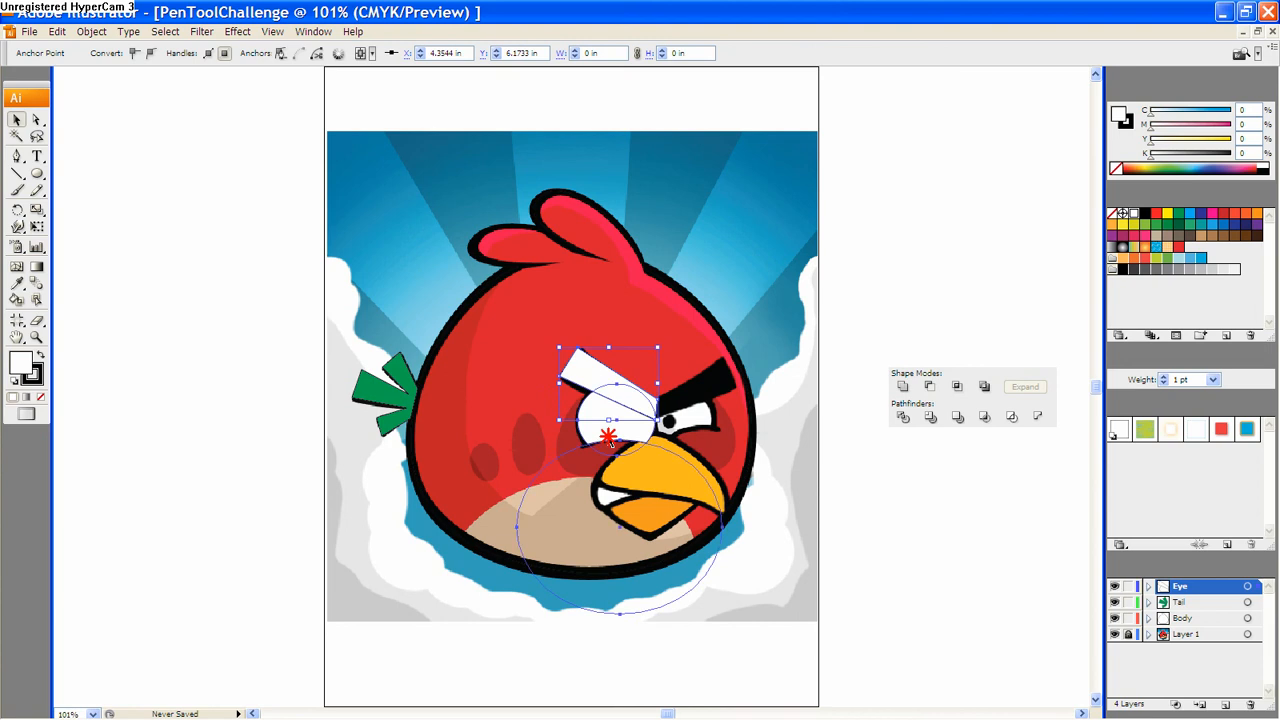
shift+click(608, 437)
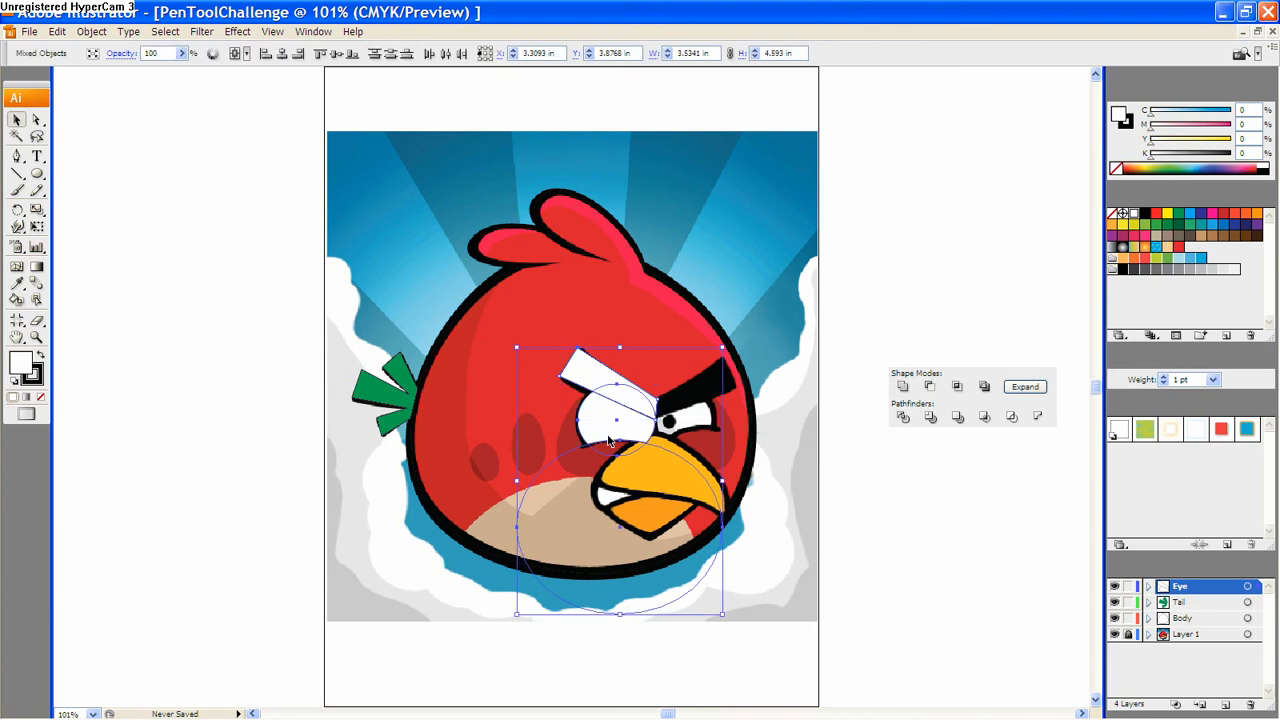
click(928, 388)
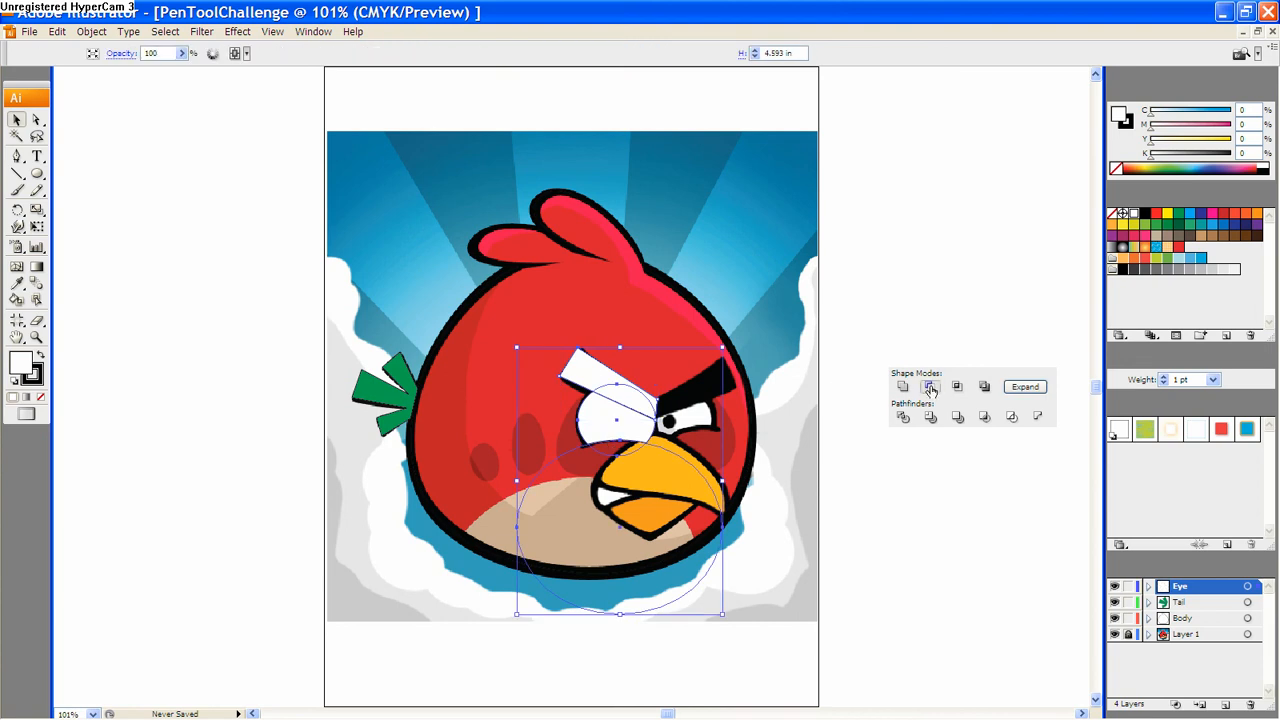
click(296, 357)
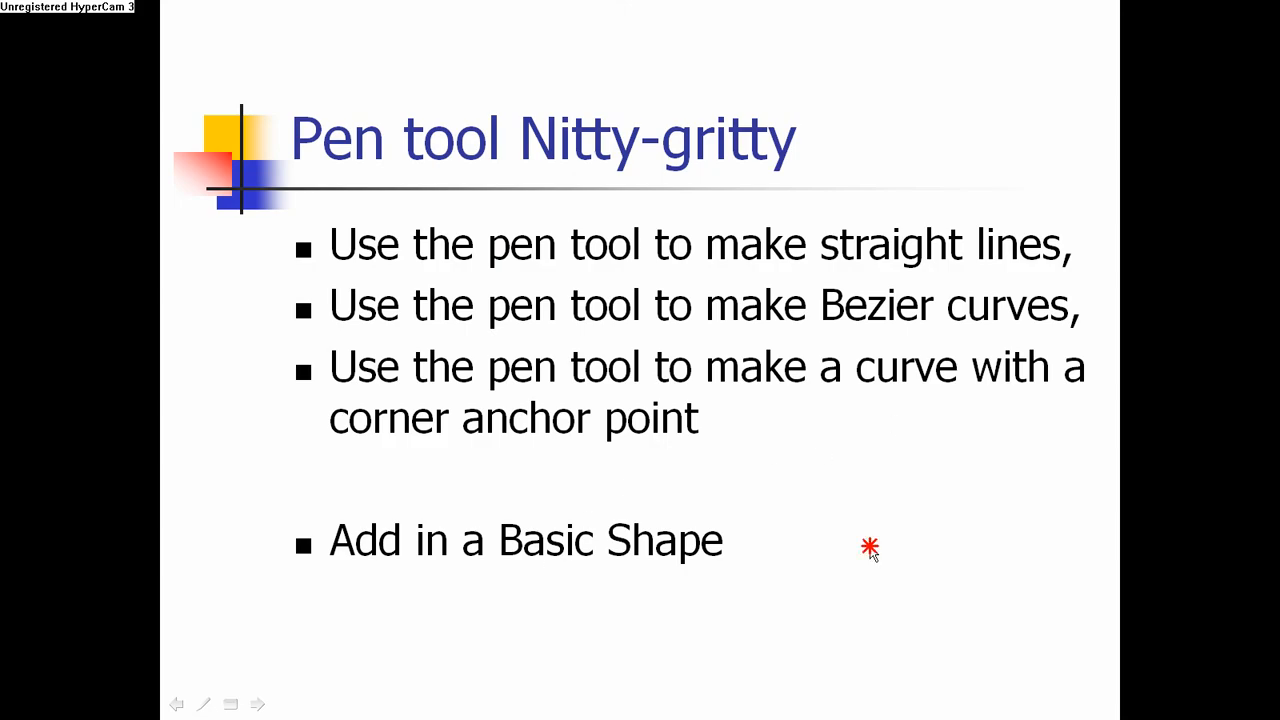
click(870, 548)
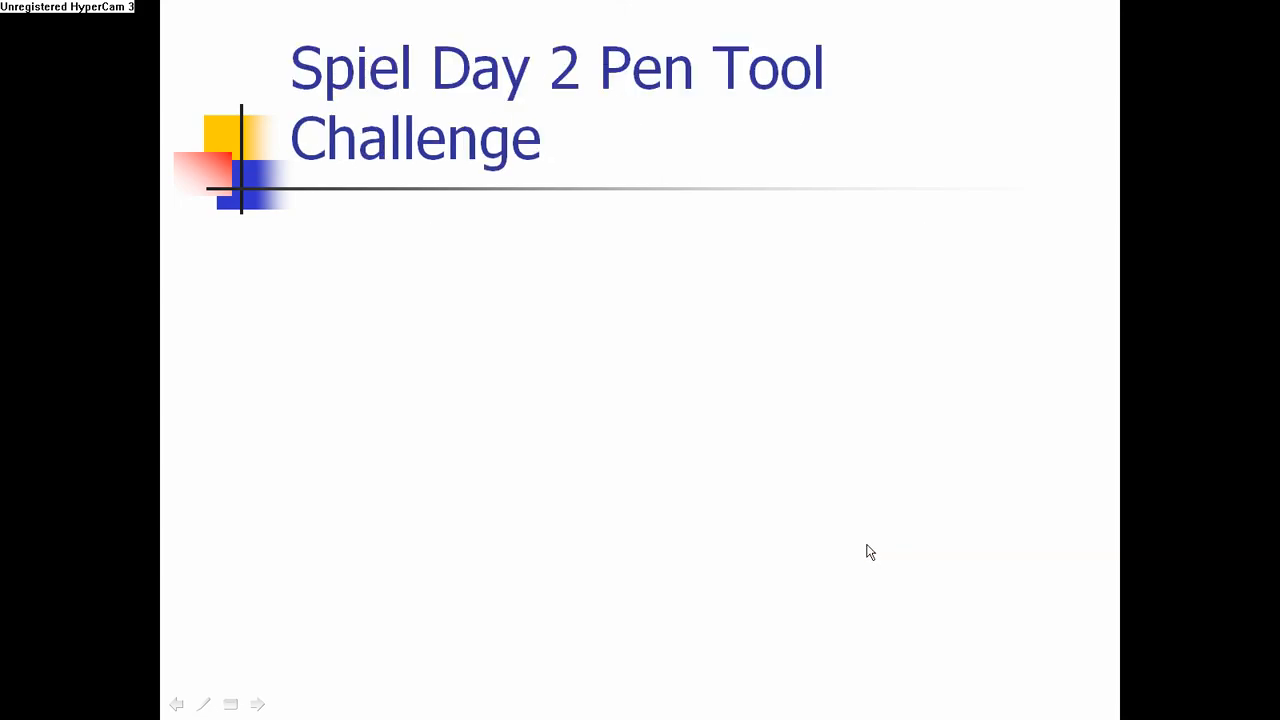